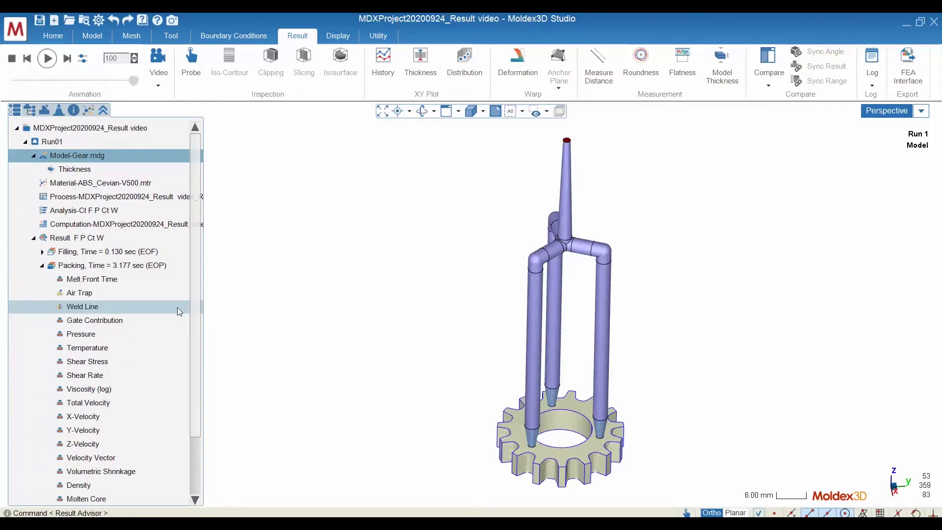
Step: Hide the Cold Runner group so only the gear part is shown, enlarged in the view
scroll(178, 307, "down", 1)
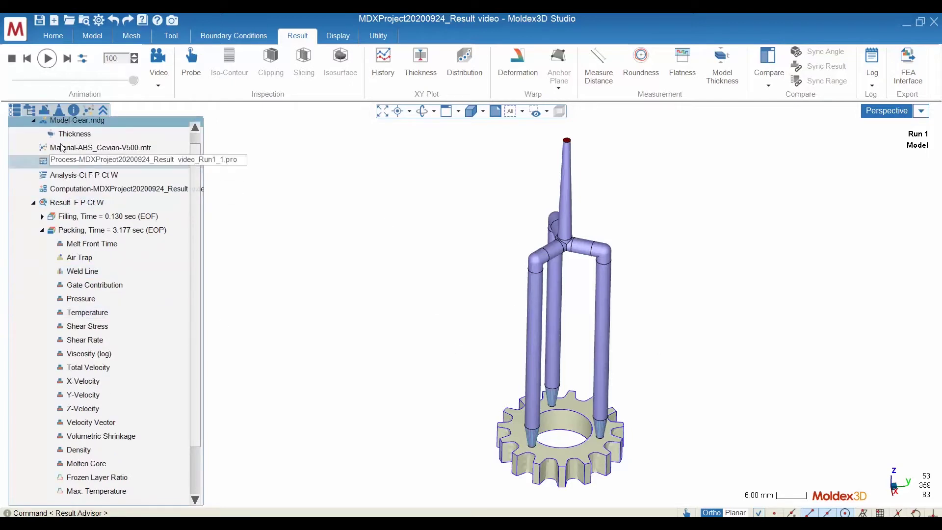
left_click(30, 110)
left_click(40, 153)
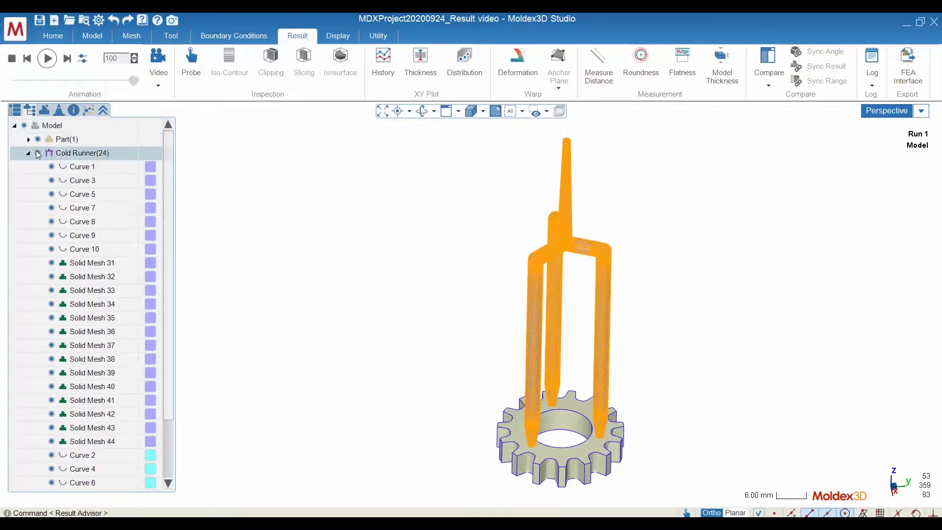
left_click(39, 153)
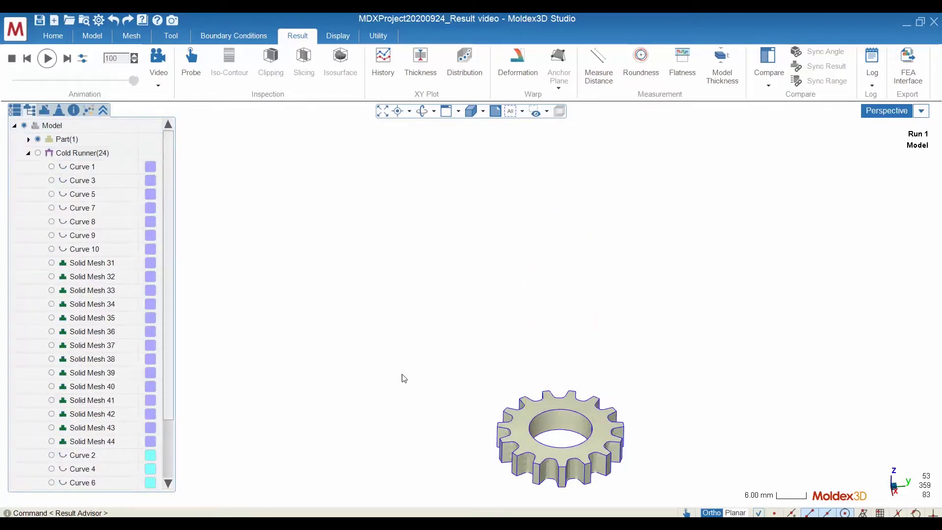
scroll(554, 406, "up", 3)
middle_click_drag(605, 433, 591, 301)
scroll(591, 302, "up", 3)
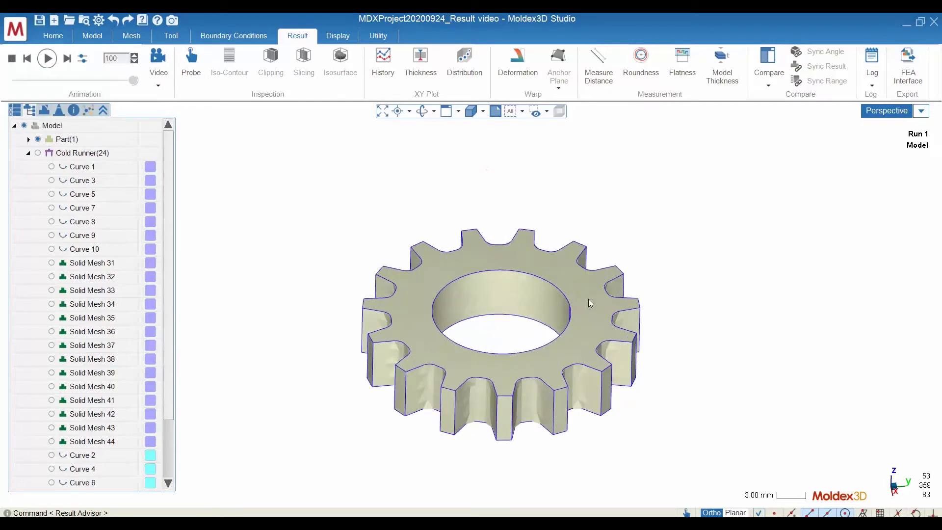
Step: Display the packing Temperature result on the gear and review its statistics and histogram in the Result Advisor
left_click(19, 114)
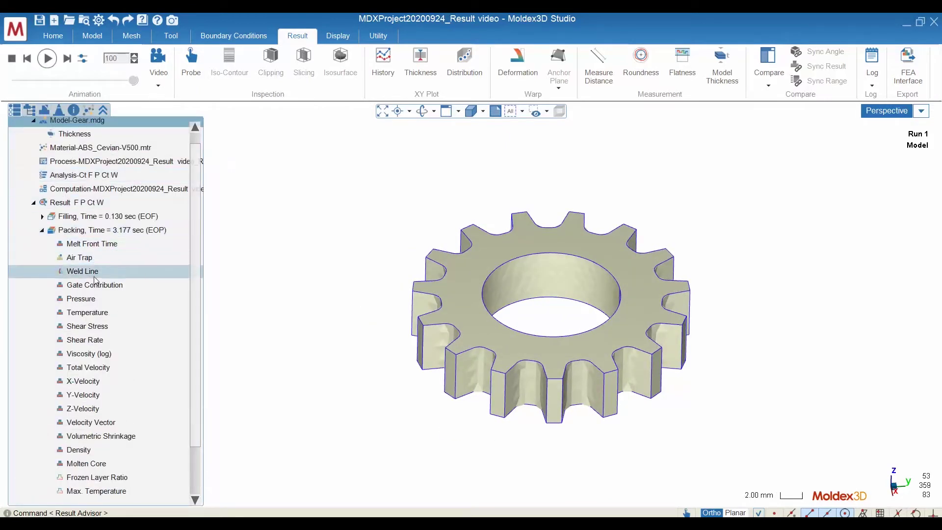
left_click(90, 313)
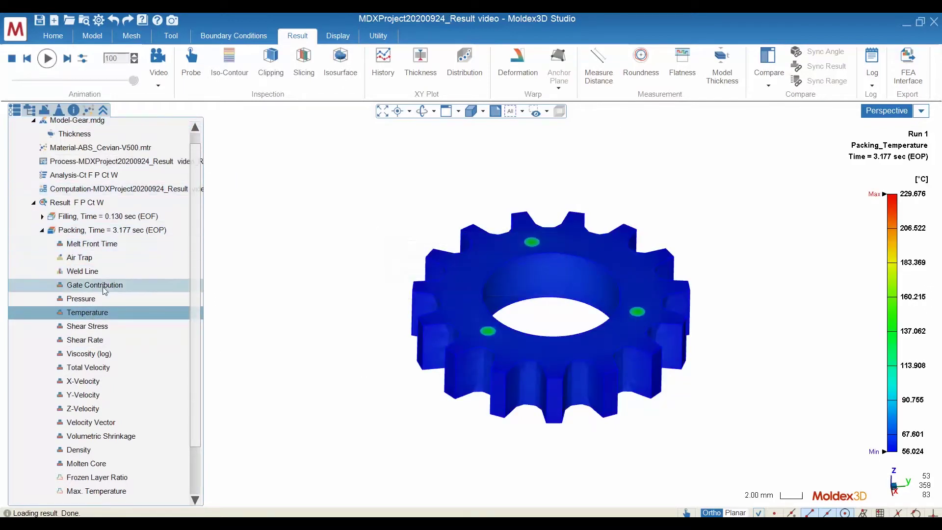
double_click(90, 316)
left_click_drag(182, 103, 220, 98)
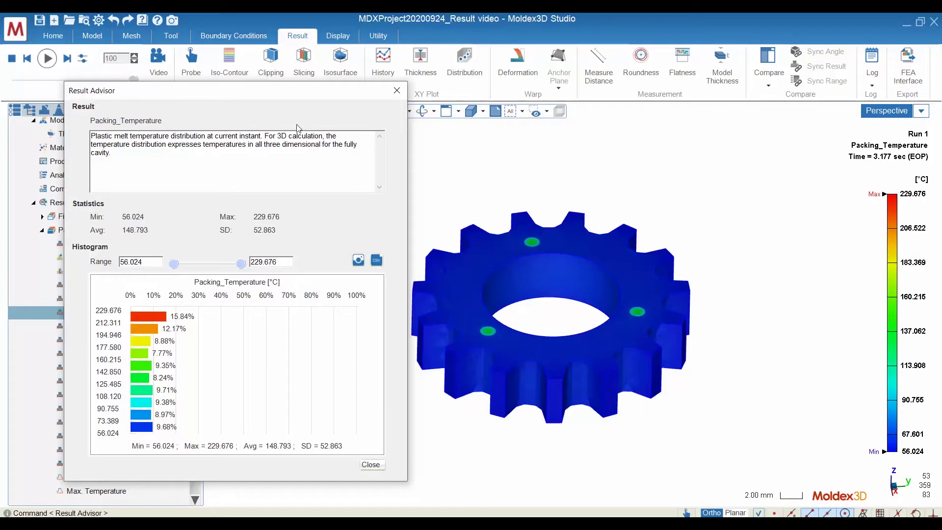
left_click_drag(306, 99, 276, 105)
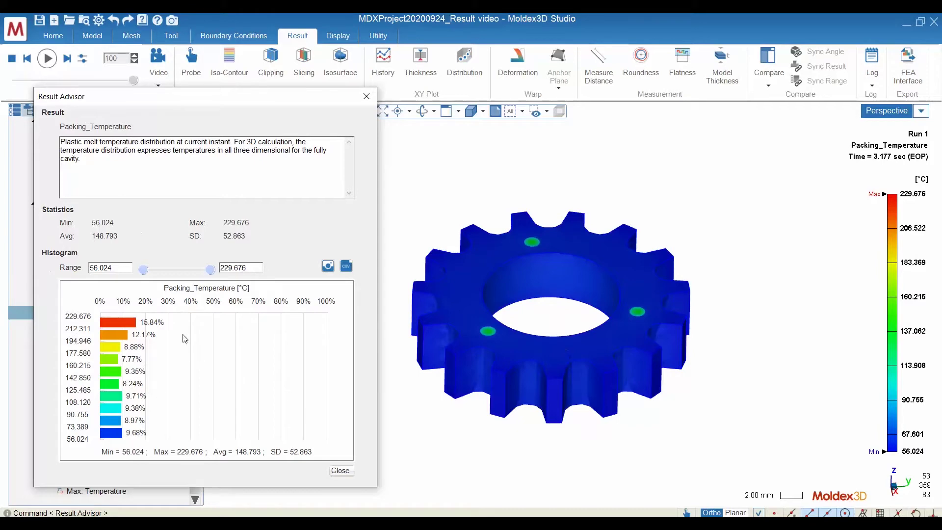
left_click(340, 470)
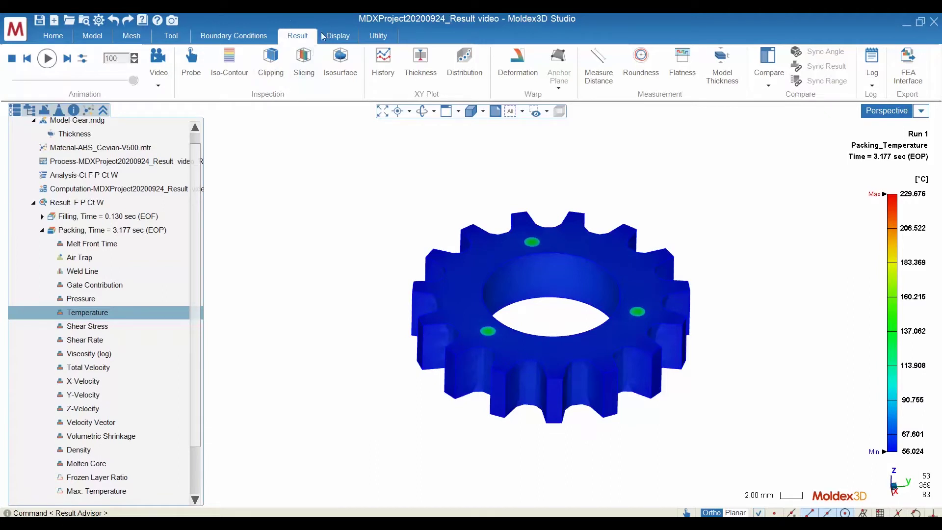
Step: Inspect the packing temperature as a dynamic isosurface at 210 °C and at a lower temperature, and exit the isosurface display
left_click(342, 61)
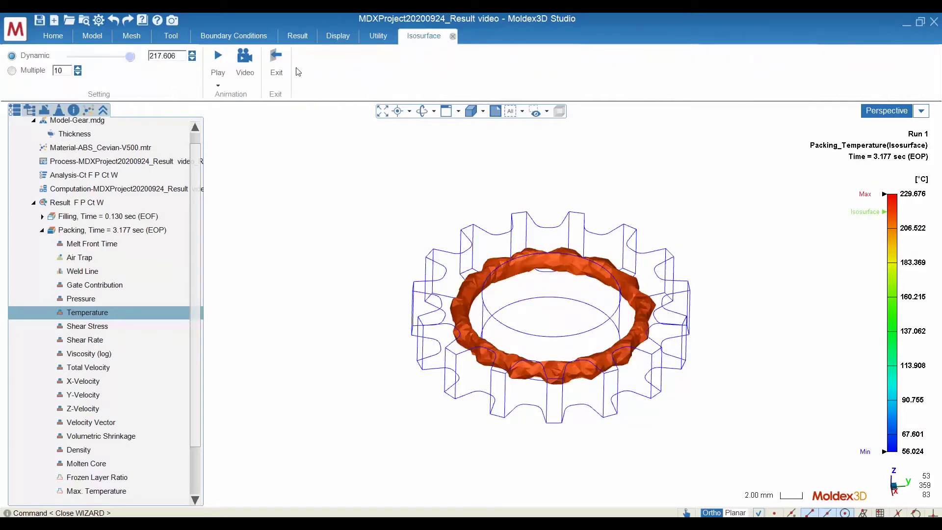
mouse_move(130, 56)
left_mouse_down()
mouse_move(80, 59)
mouse_move(124, 58)
left_mouse_up()
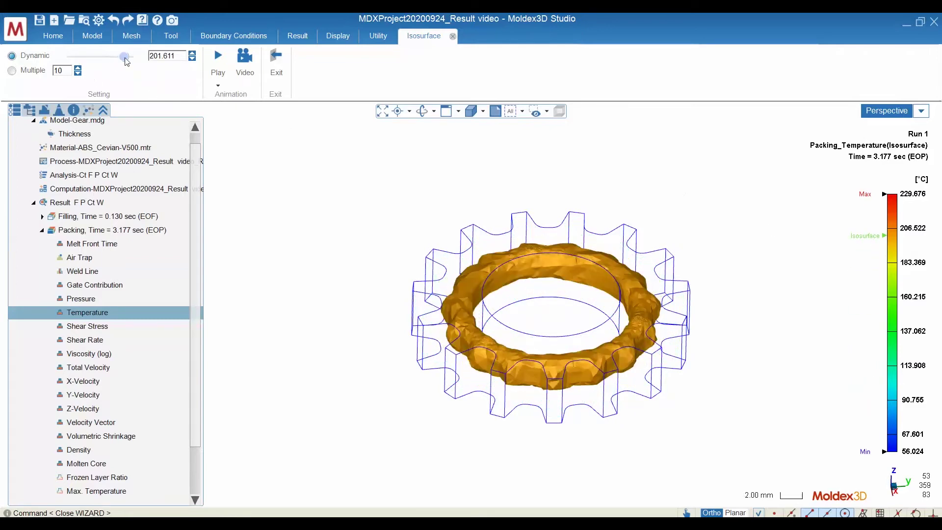
left_click_drag(124, 59, 125, 59)
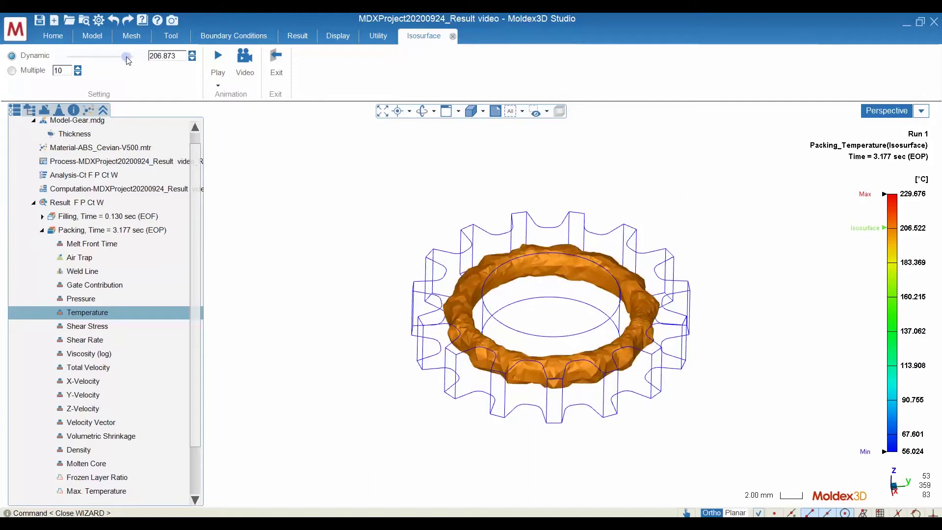
double_click(183, 58)
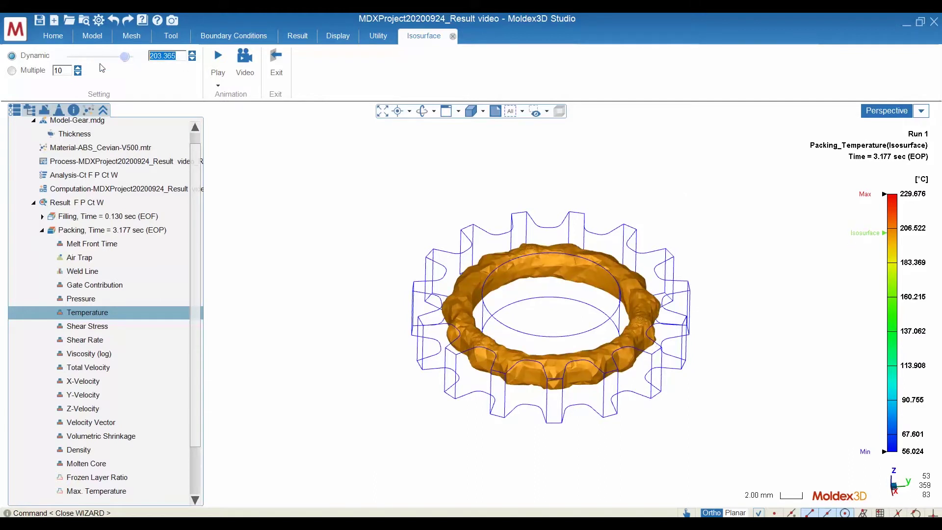
type("210")
key("Return")
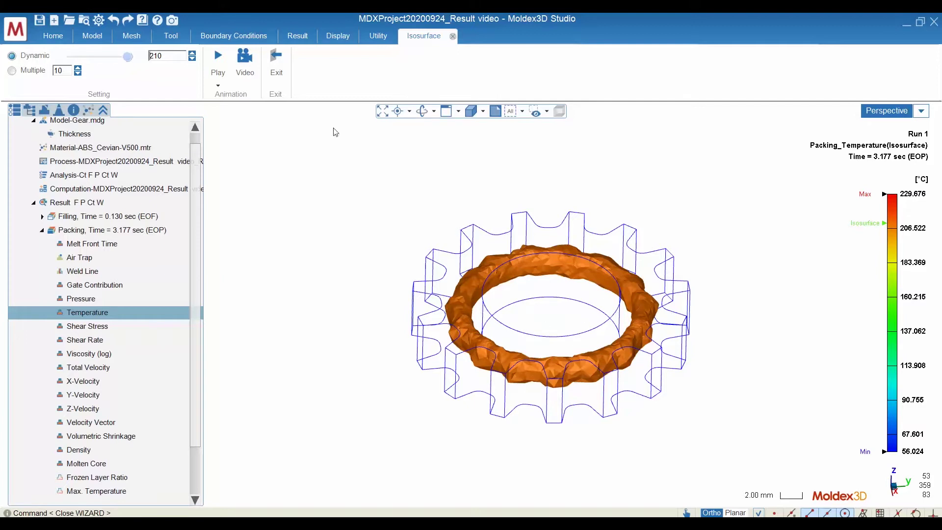
left_click_drag(127, 56, 109, 56)
left_click(278, 60)
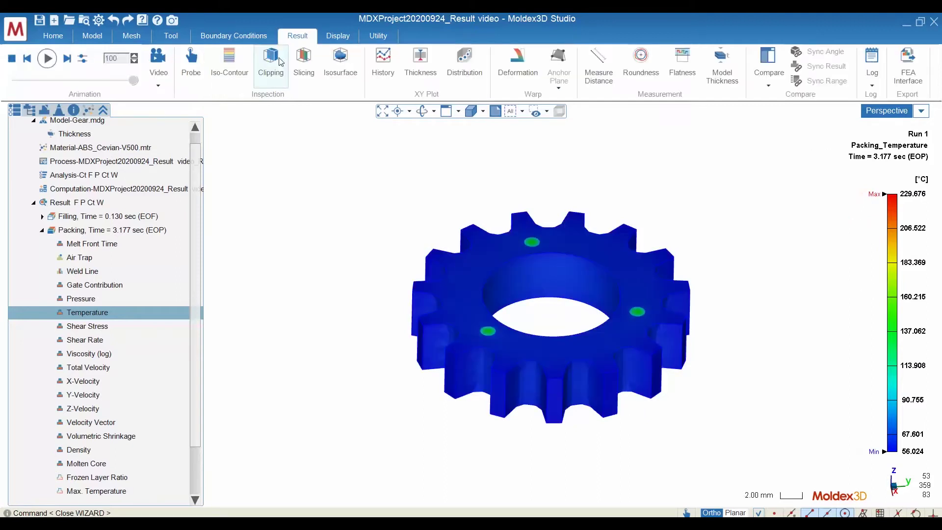
Step: Show the maximum and minimum value labels on the gear's temperature result and compare them with the legend
left_click(337, 37)
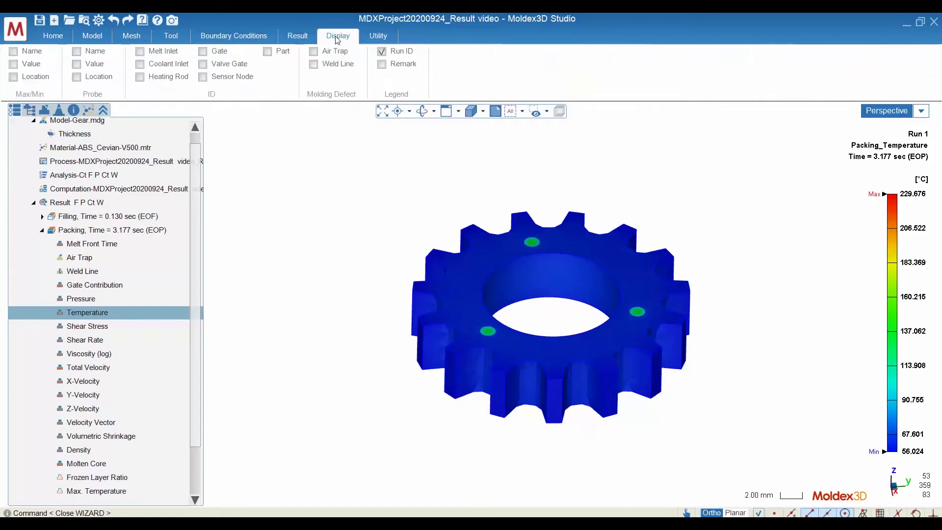
left_click(14, 65)
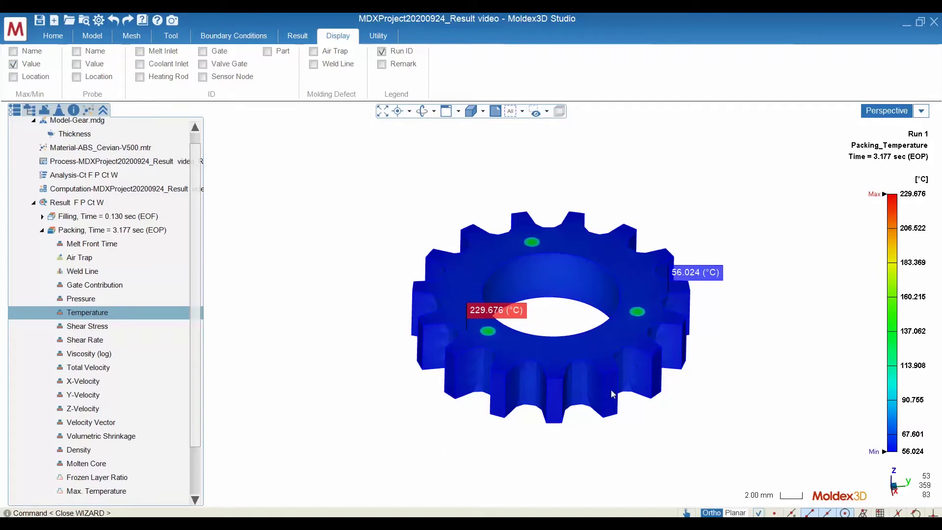
middle_click_drag(612, 394, 618, 415)
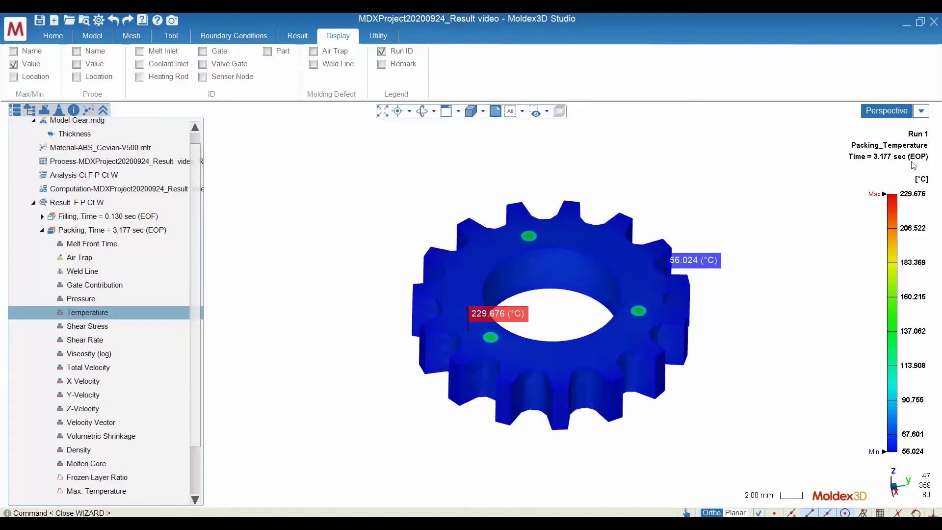
mouse_move(911, 455)
left_click(297, 35)
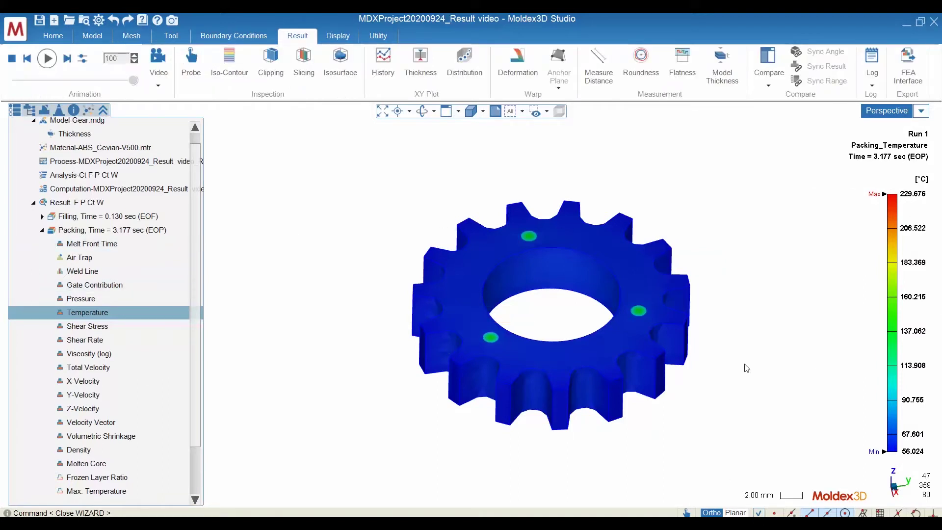
Step: Display the packing Volumetric Shrinkage result and inspect its dynamic isosurface at 8%
left_click(107, 434)
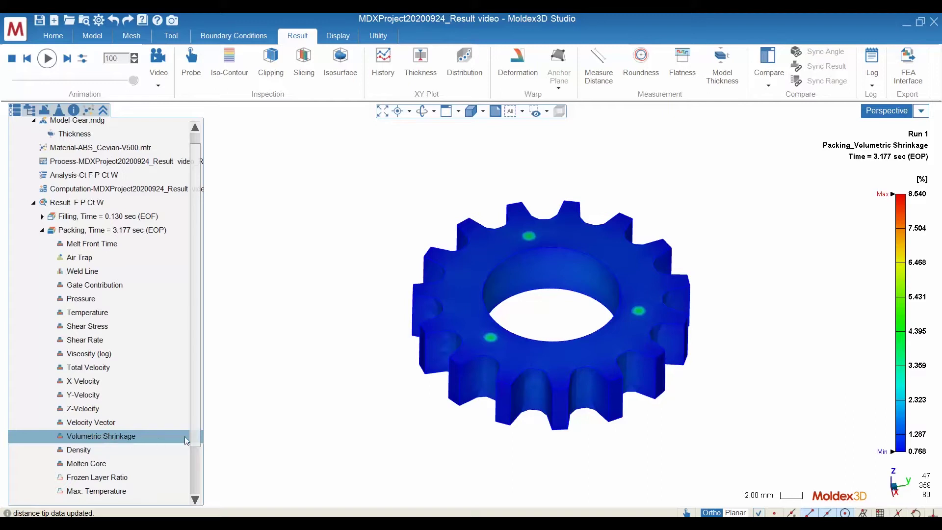
left_click(349, 71)
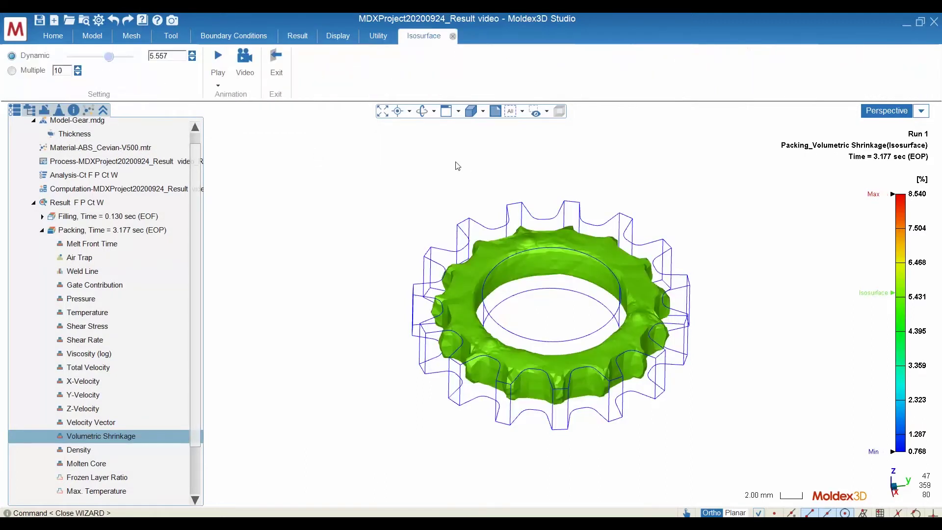
mouse_move(110, 57)
left_mouse_down()
mouse_move(98, 60)
mouse_move(118, 58)
left_mouse_up()
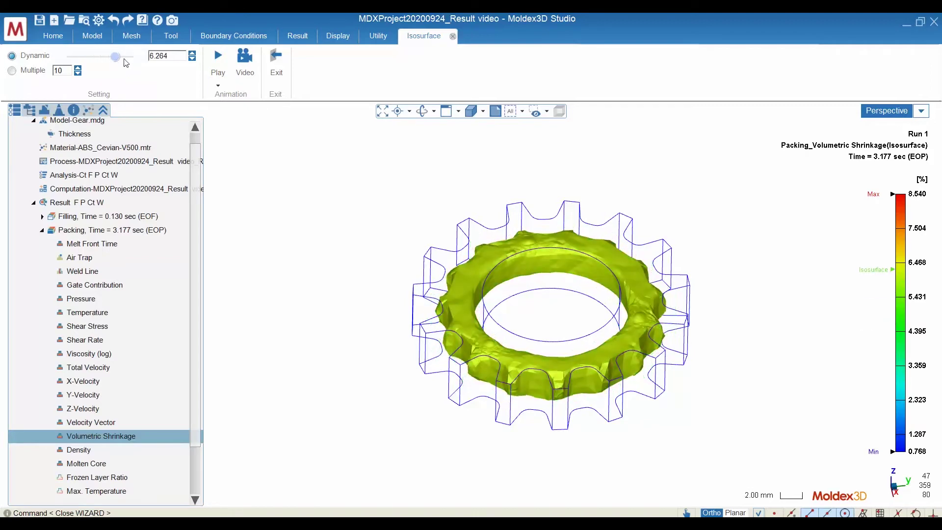
double_click(177, 56)
type("8")
key("Return")
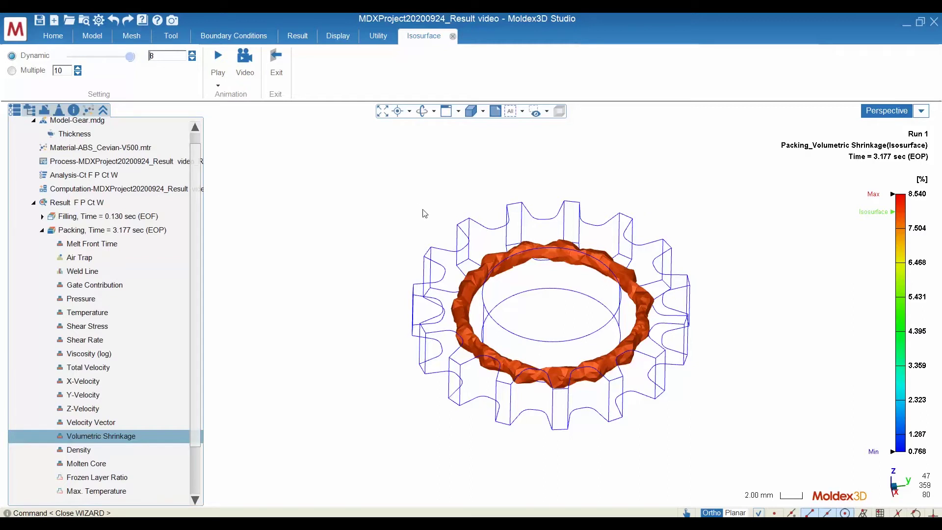
left_click(276, 72)
Step: Display the packing Molten Core result and turn the Cold Runner group back on together with the gear
scroll(197, 179, "down", 2)
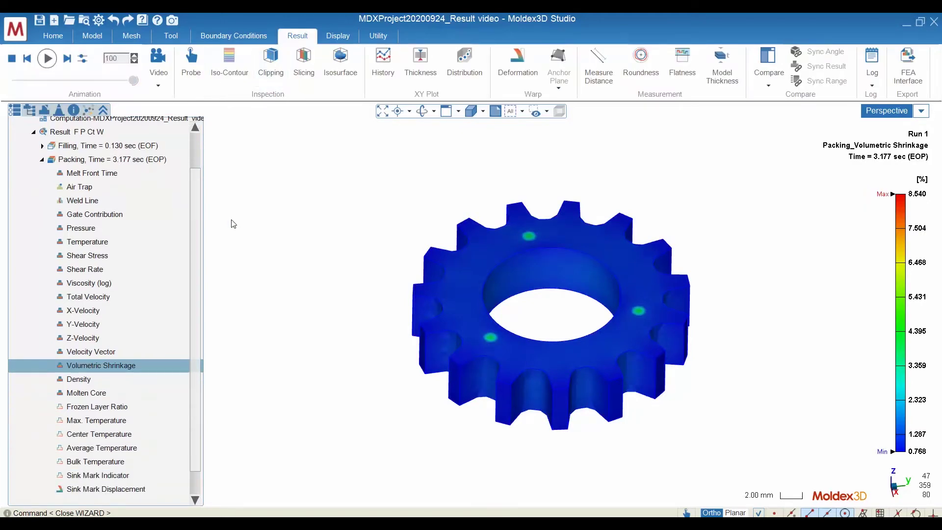
left_click(91, 393)
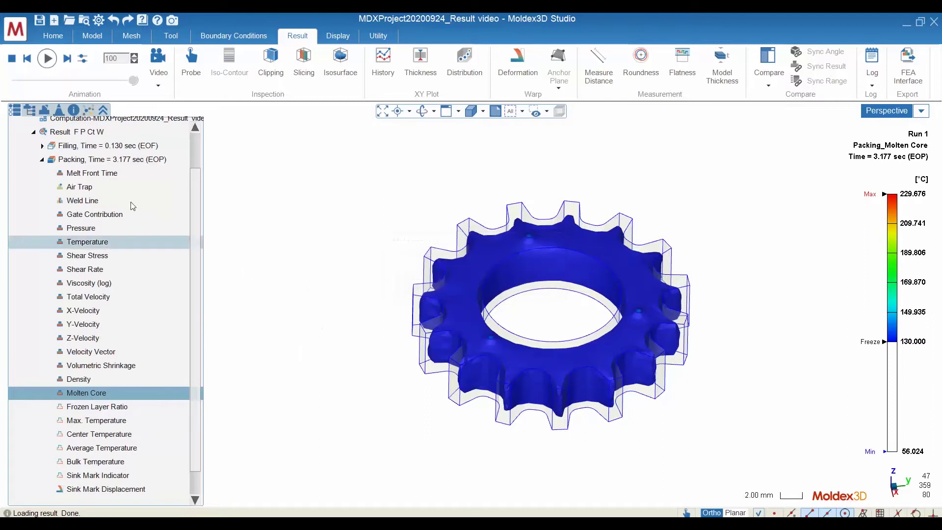
left_click(31, 111)
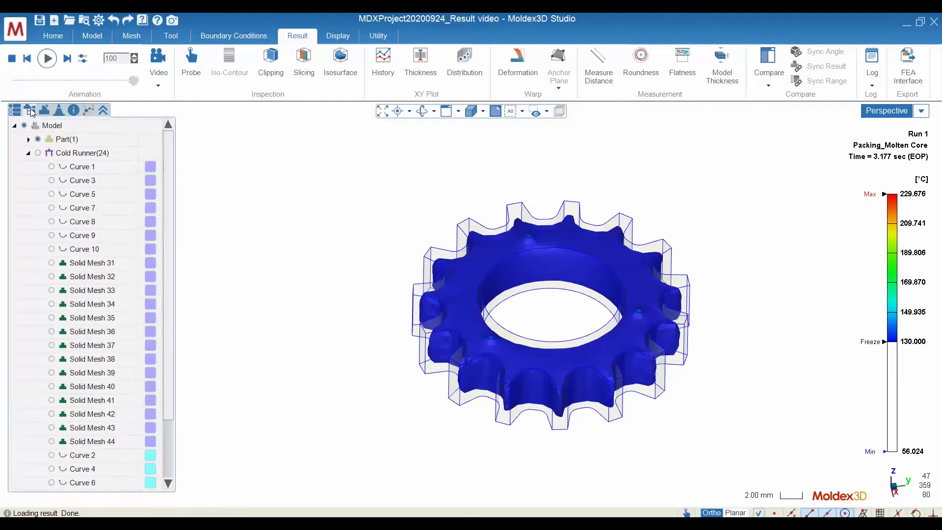
scroll(522, 338, "down", 1)
scroll(522, 338, "down", 1)
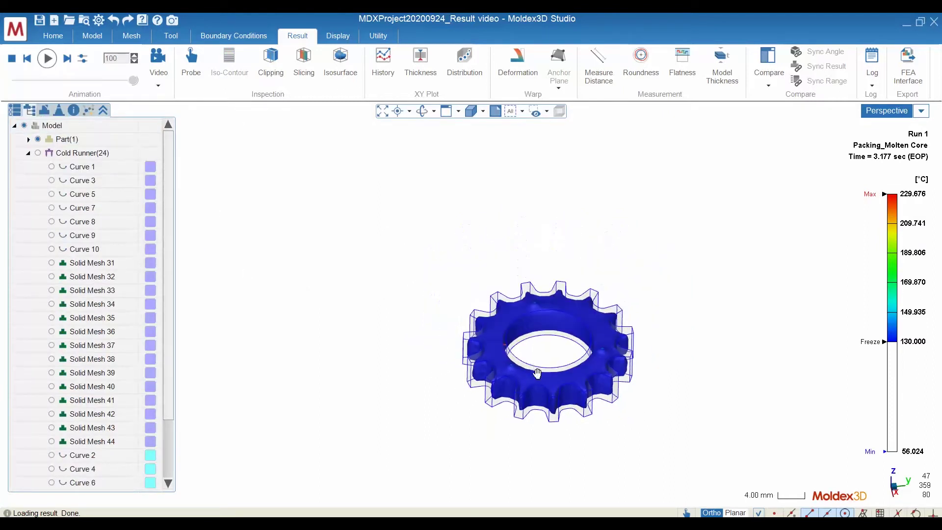
left_click(45, 153)
left_click(37, 153)
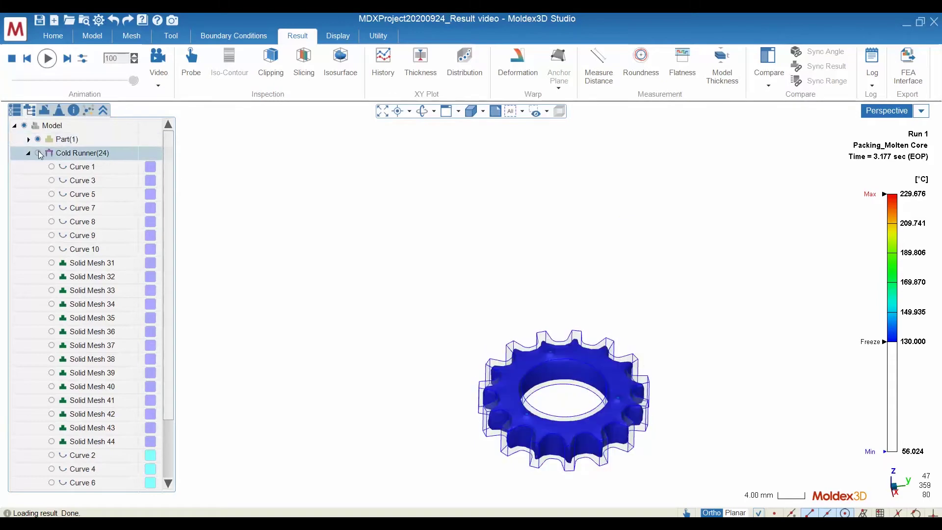
scroll(88, 294, "down", 1)
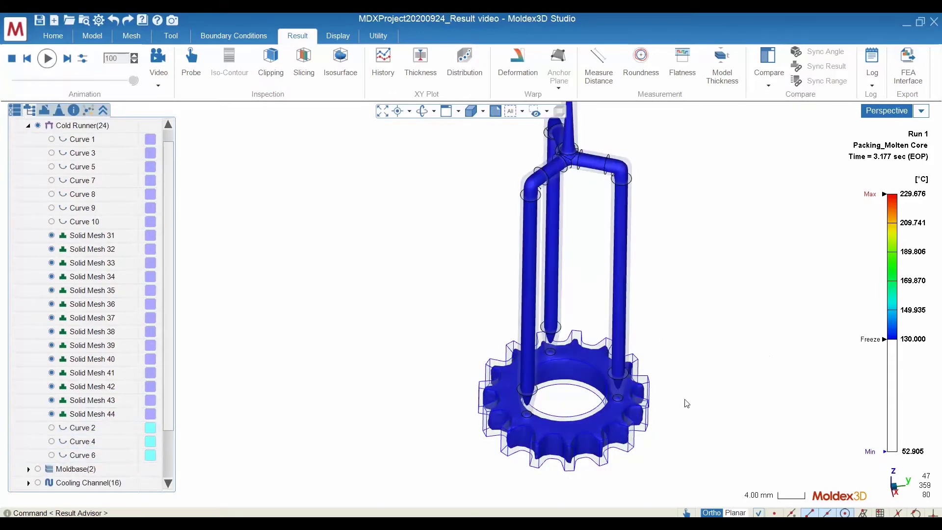
left_click(16, 110)
middle_click_drag(452, 267, 486, 274)
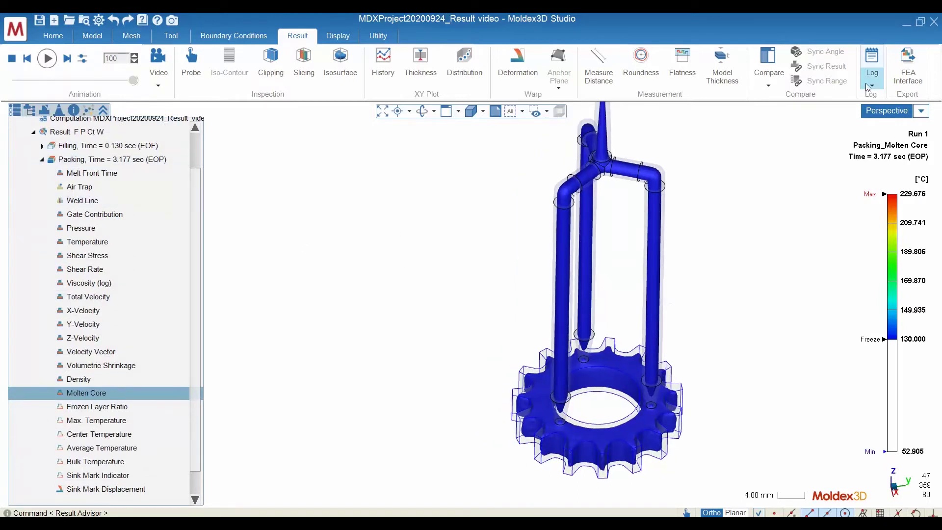
Step: Open the Packing analysis log and look through its contents
left_click(871, 84)
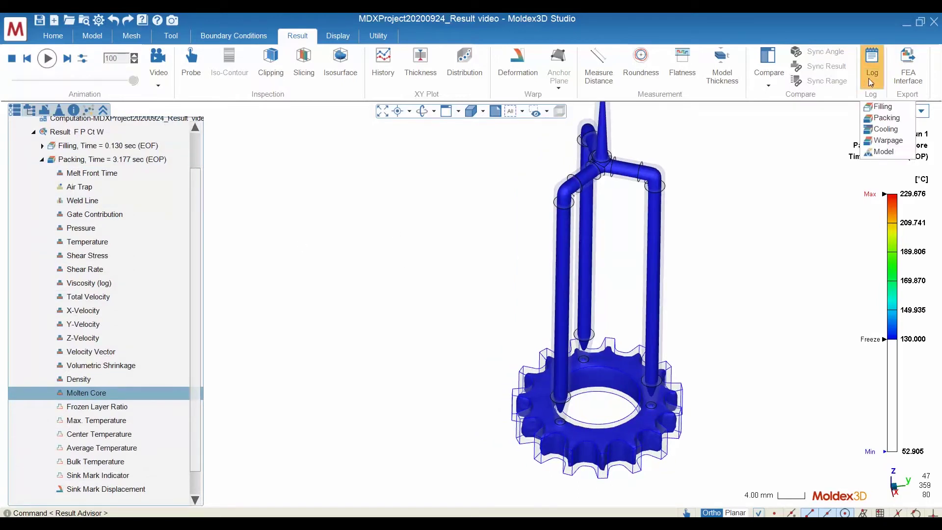
left_click(888, 119)
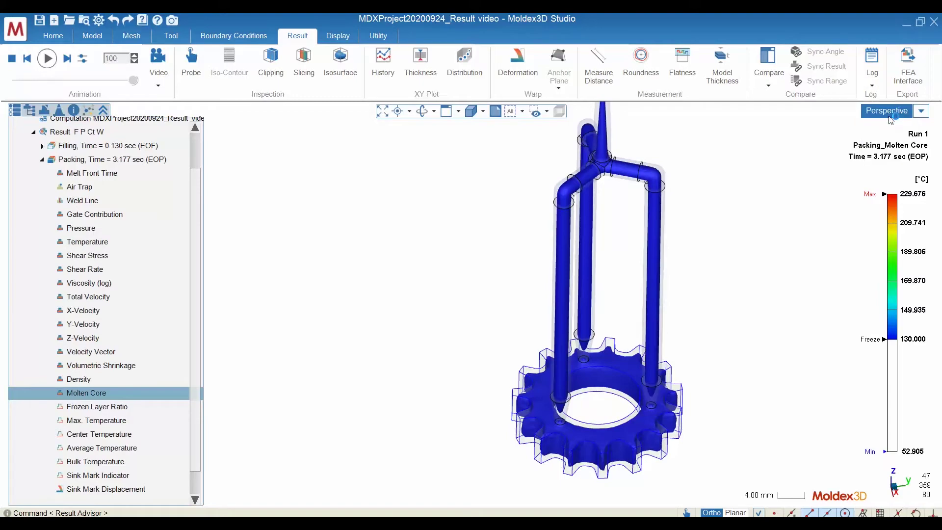
left_click_drag(522, 112, 367, 85)
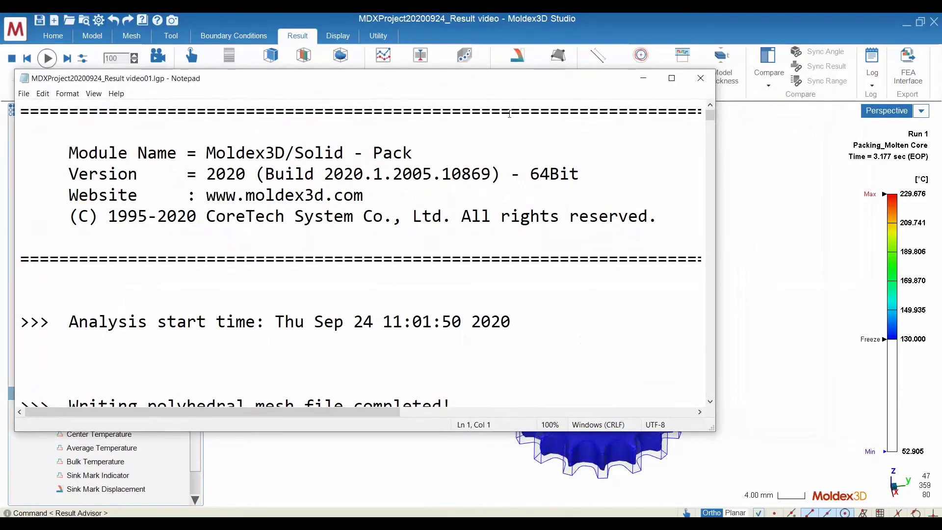
left_click_drag(711, 116, 701, 218)
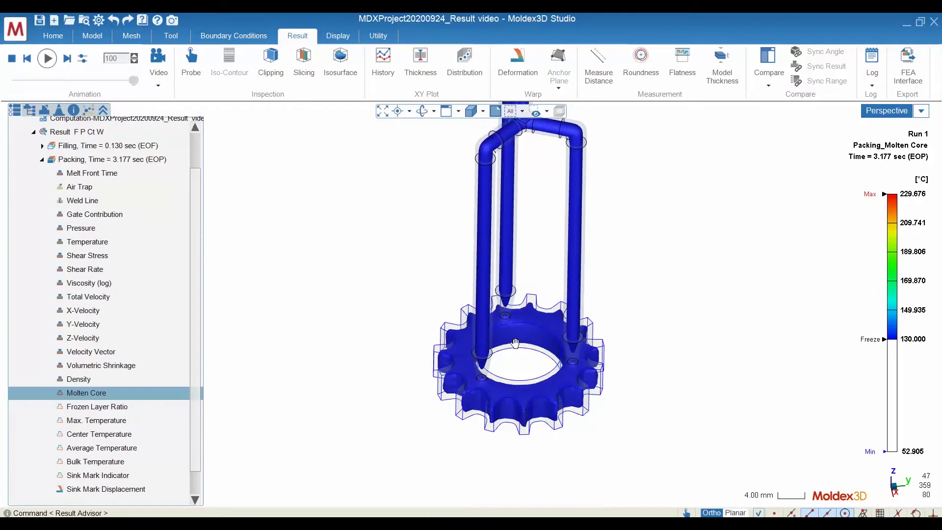
Step: Examine the molten core closely where the runners meet the gear at the gates
right_click_drag(478, 331, 476, 290)
scroll(465, 366, "up", 2)
scroll(487, 384, "up", 5)
right_click_drag(490, 375, 473, 433)
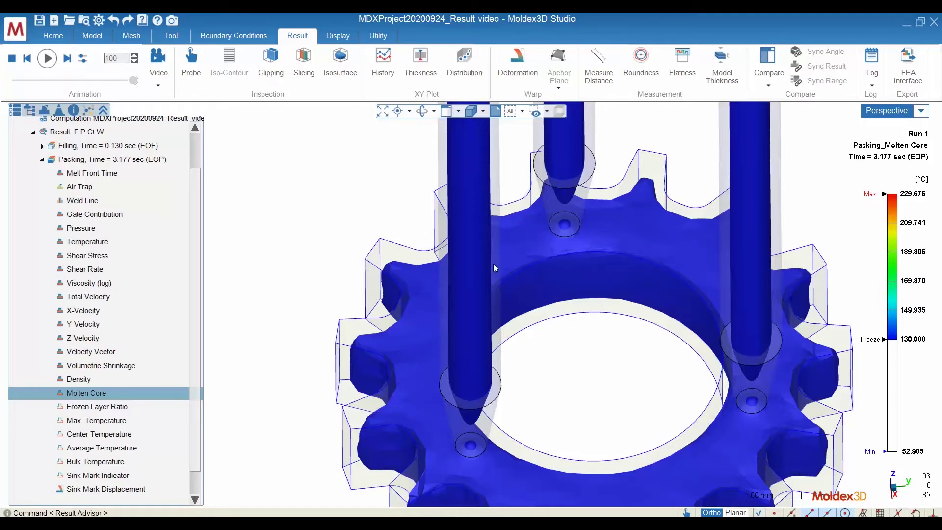
Step: Inspect the molten core around the gates from a lower angle, and hide the Cold Runner group so only the gear remains
middle_click_drag(493, 265, 588, 401)
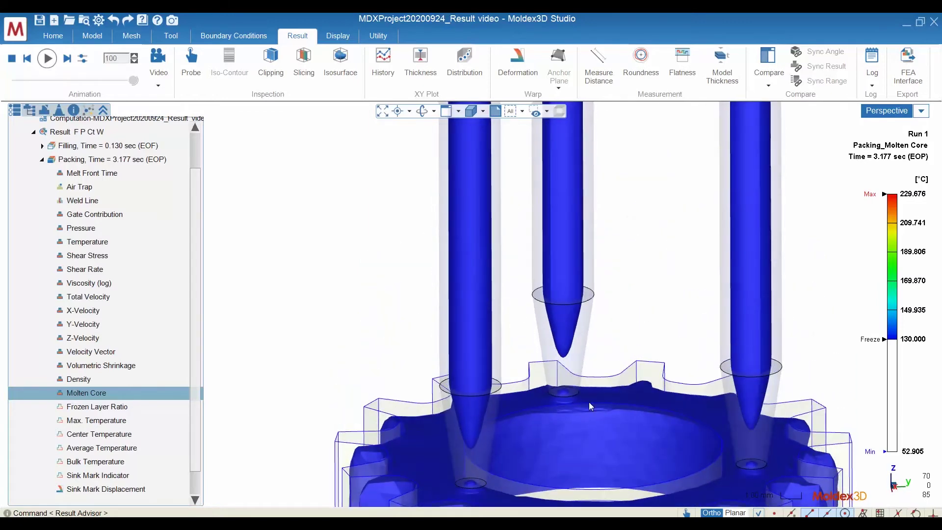
scroll(589, 402, "up", 2)
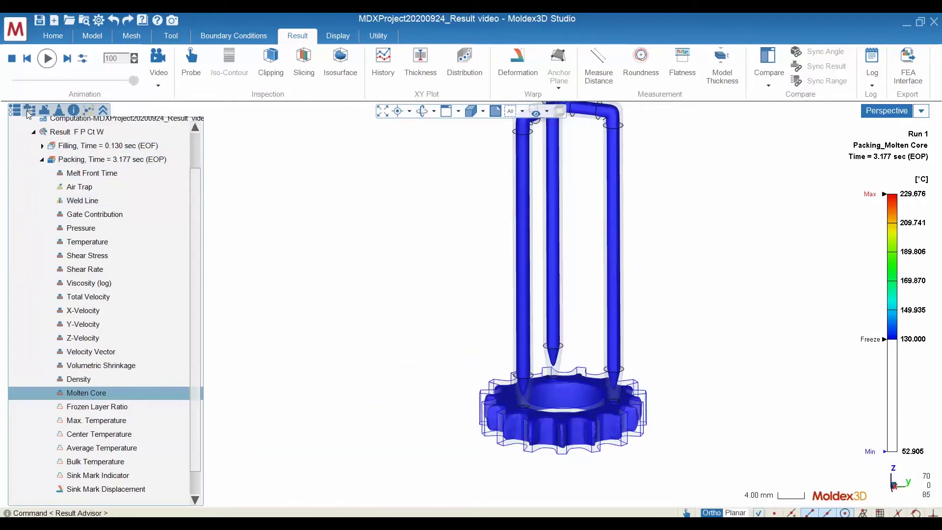
left_click(28, 113)
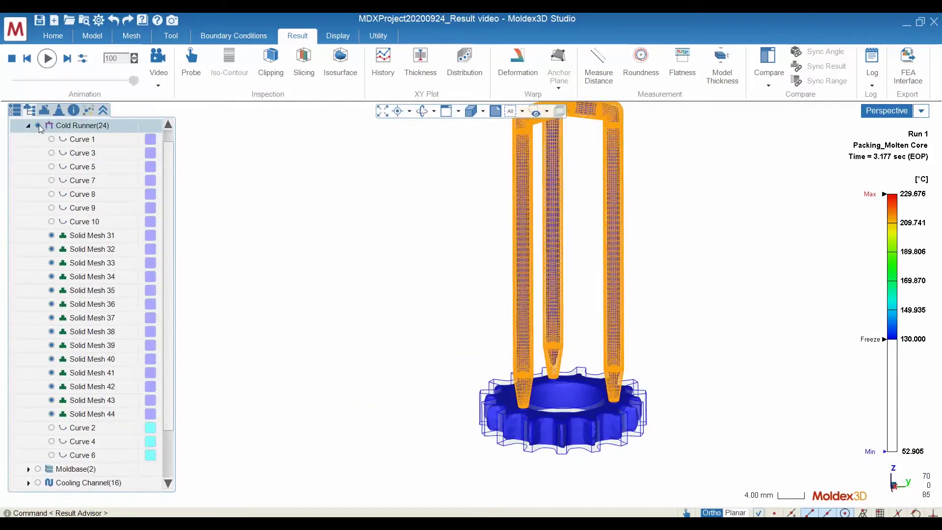
left_click(38, 125)
left_click(15, 113)
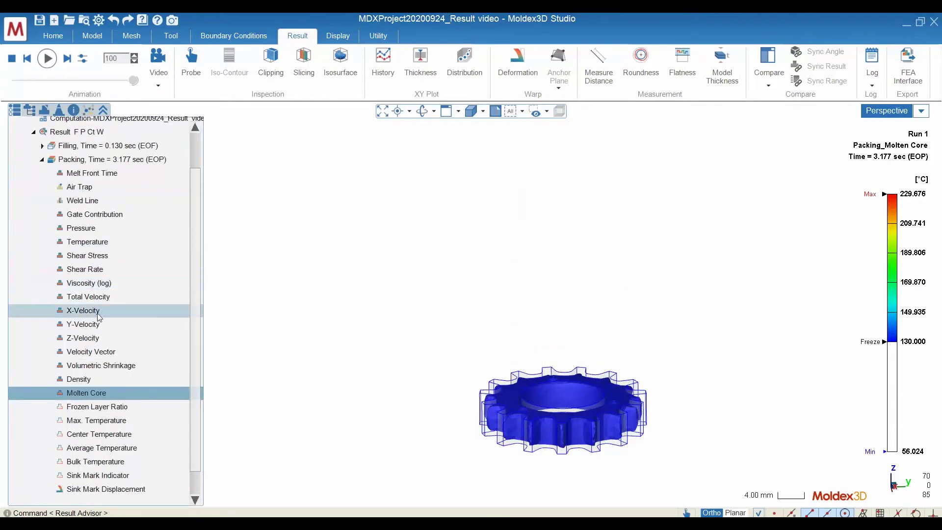
Step: Display the packing Frozen Layer Ratio result and inspect the gear's gate areas and teeth up close
left_click(122, 408)
middle_click_drag(478, 369, 488, 417)
middle_click_drag(558, 390, 635, 316)
scroll(624, 330, "up", 7)
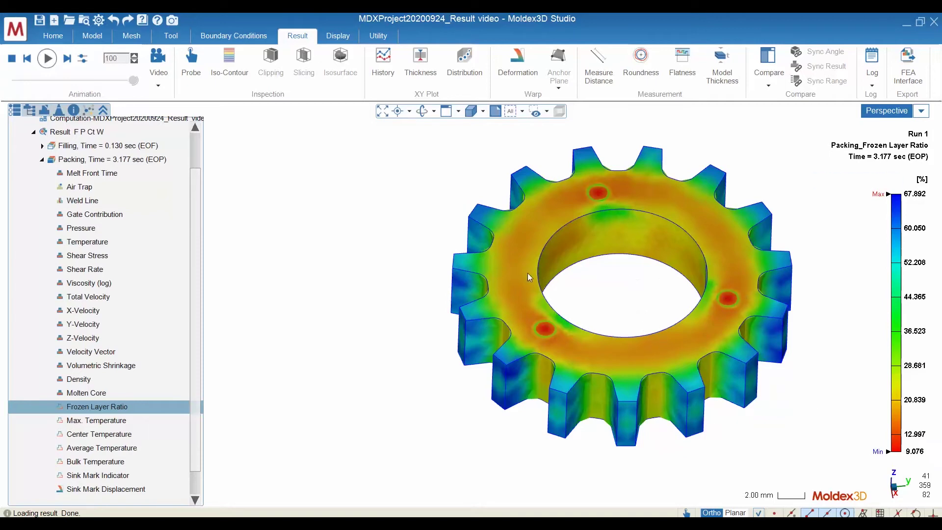
middle_click_drag(741, 283, 618, 319)
Step: Display the packing Sink Mark Indicator result and read its Result Advisor explanation of positive, negative and near-zero values
scroll(132, 393, "down", 1)
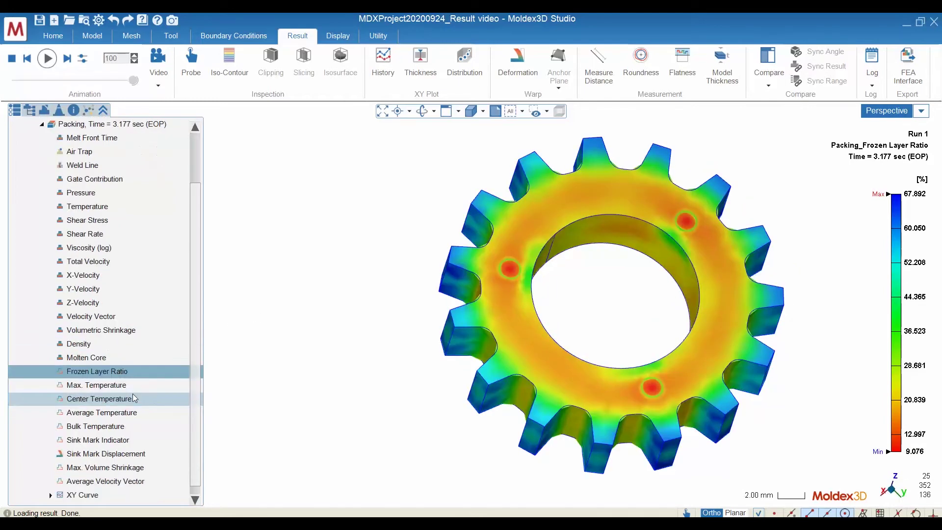
left_click(123, 440)
middle_click_drag(643, 313, 612, 294)
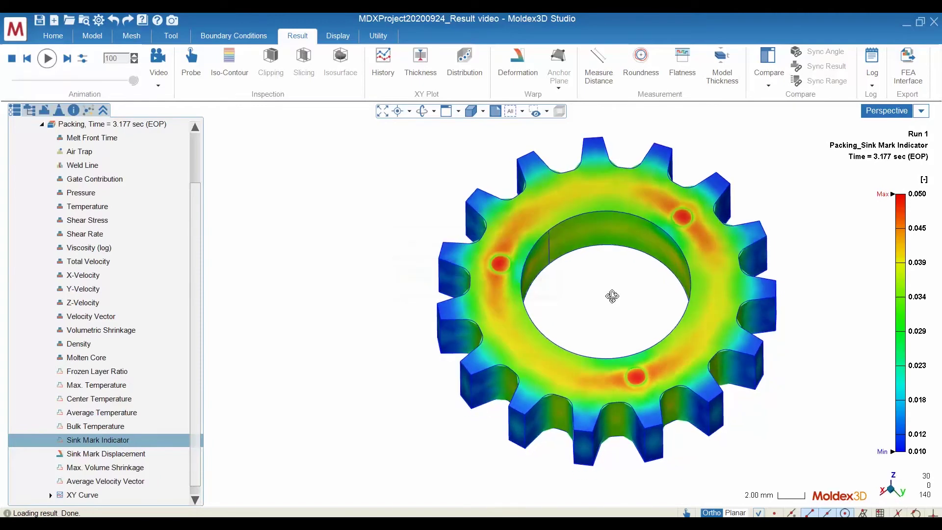
double_click(98, 441)
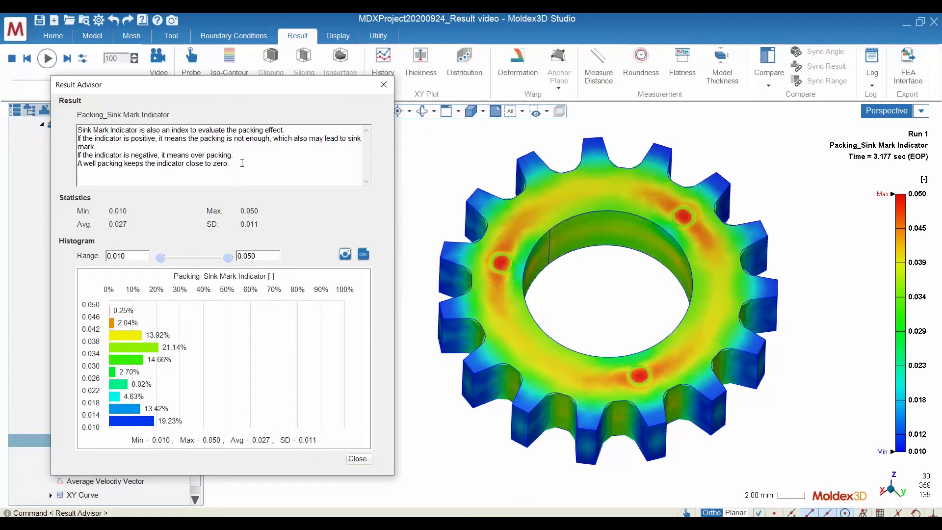
left_click_drag(242, 163, 75, 157)
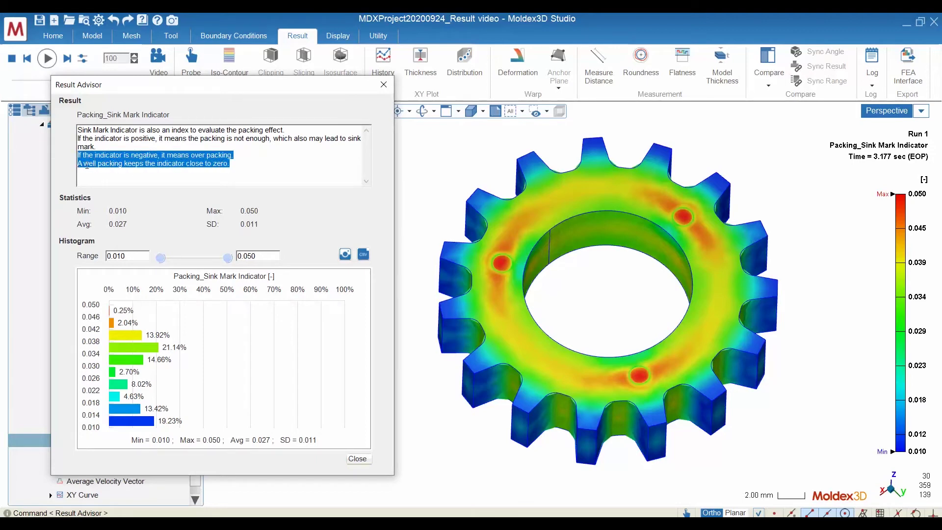
left_click(263, 165)
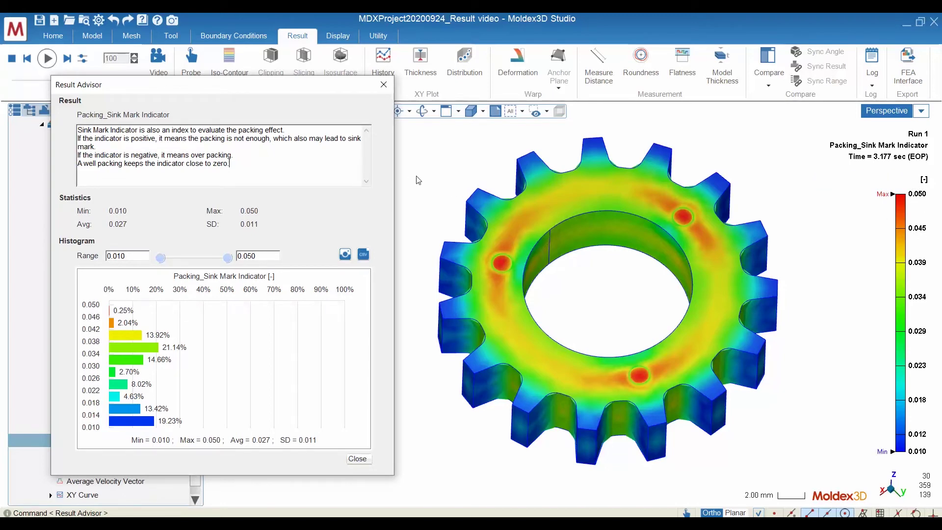
left_click(383, 84)
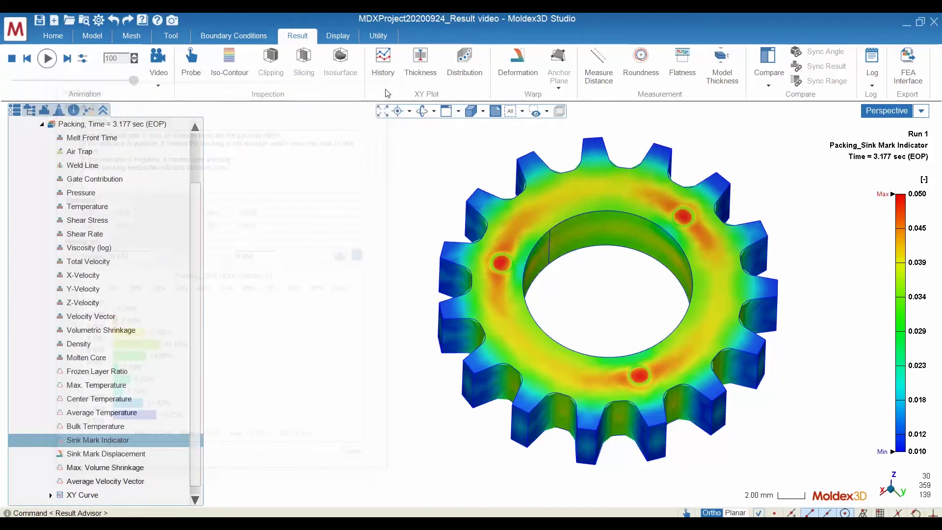
Step: Display the packing Sink Mark Displacement result and examine the gear's face and the gaps between the teeth
left_click(114, 454)
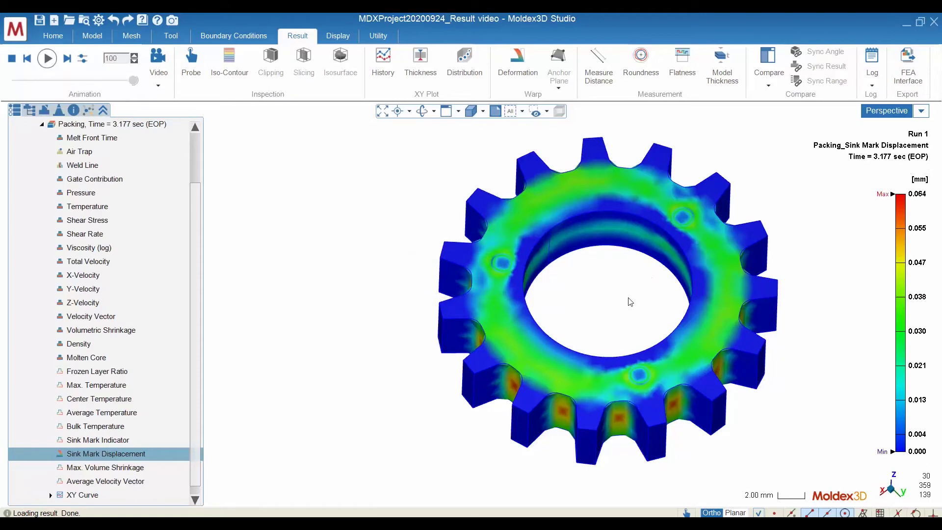
middle_click_drag(629, 301, 527, 353)
scroll(695, 342, "up", 4)
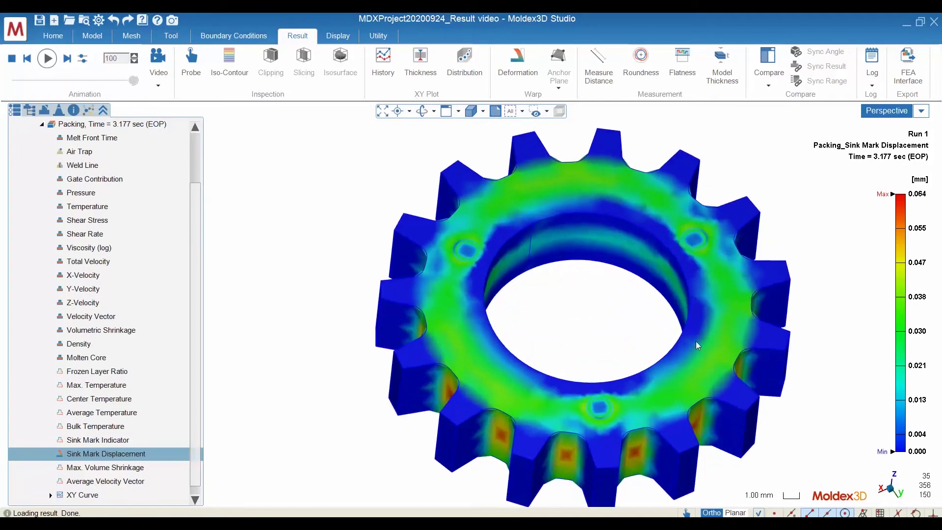
scroll(663, 360, "down", 1)
middle_click_drag(663, 360, 653, 359)
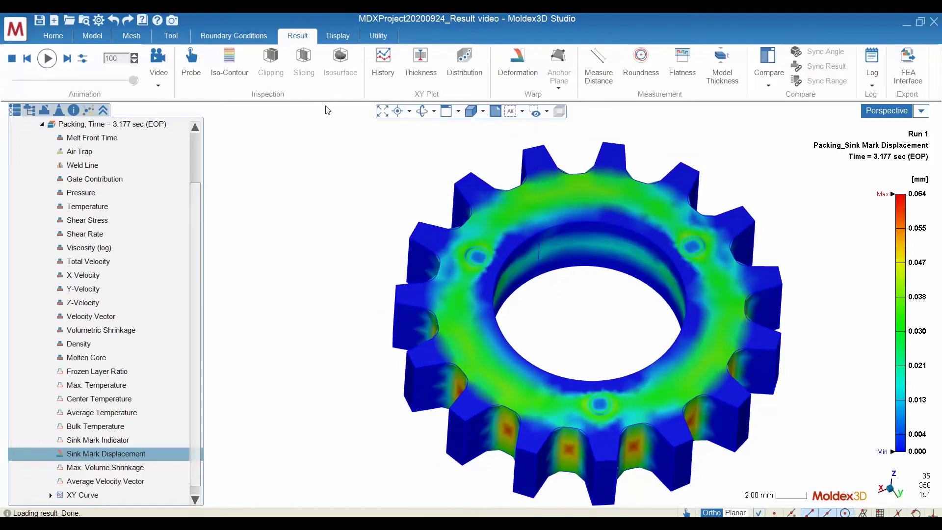
Step: Probe the sink mark displacement at two points on the gear's upper face and one in a gap between teeth
left_click(197, 72)
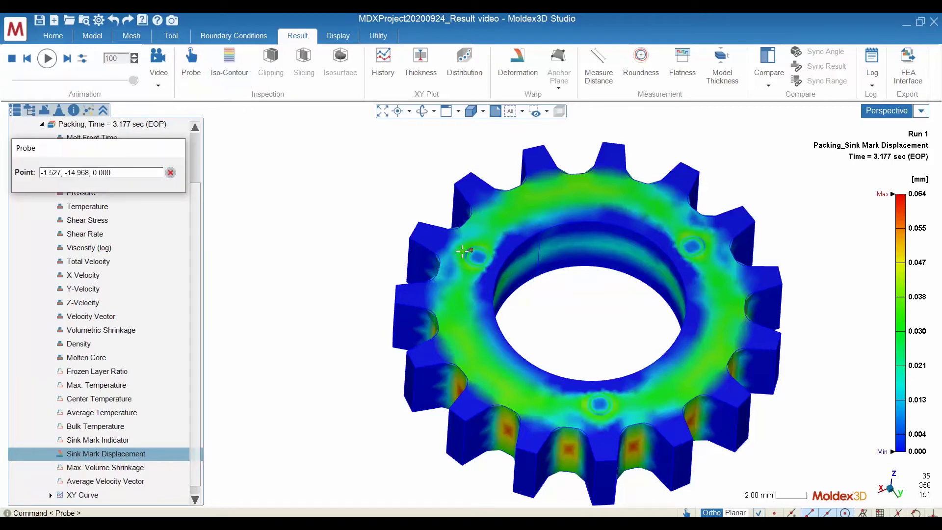
left_click(464, 321)
right_click_drag(522, 417, 524, 393)
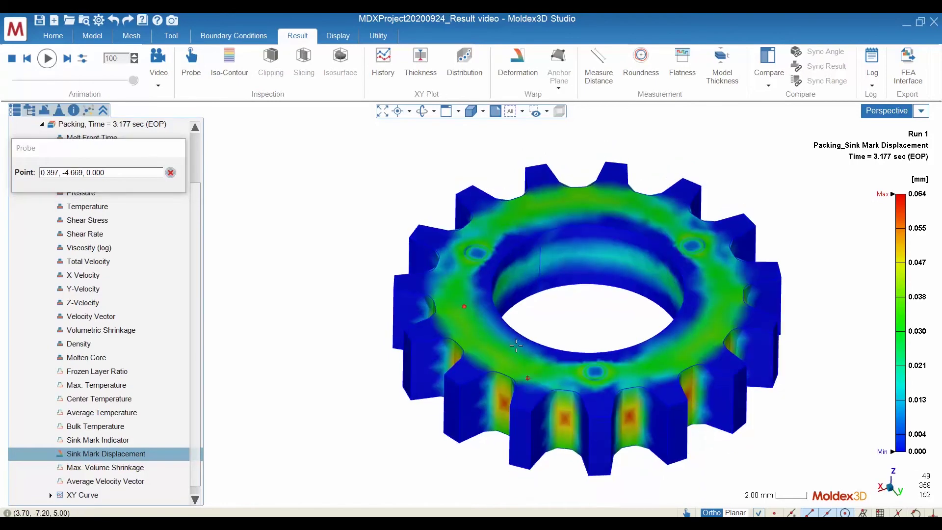
left_click(502, 403)
right_click_drag(644, 366, 622, 384)
left_click(640, 374)
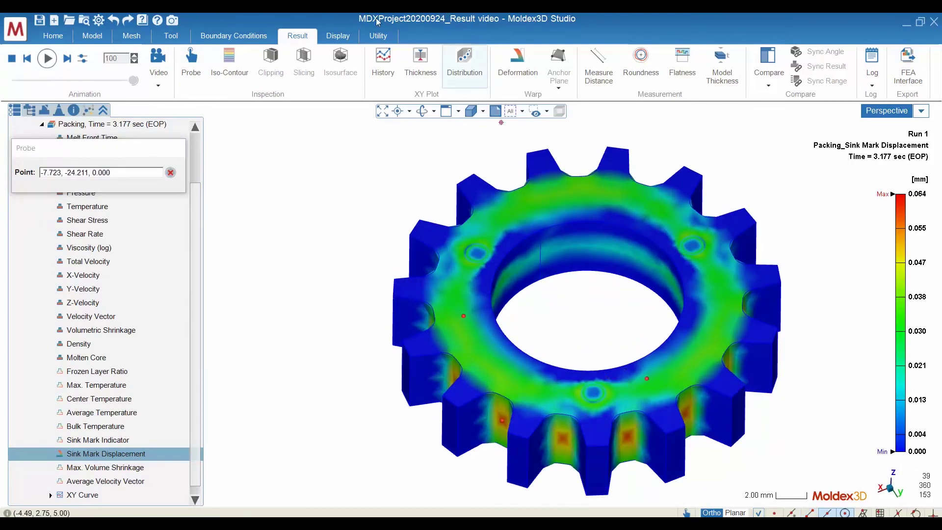
Step: Show the values of the probe points on the gear and read the sink mark displacement at each
left_click(331, 34)
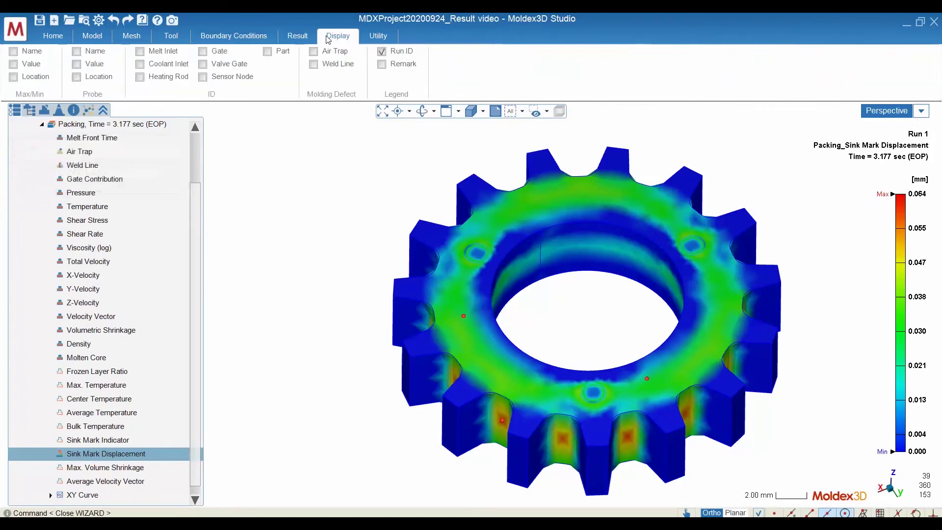
left_click(77, 65)
right_click_drag(527, 441, 526, 423)
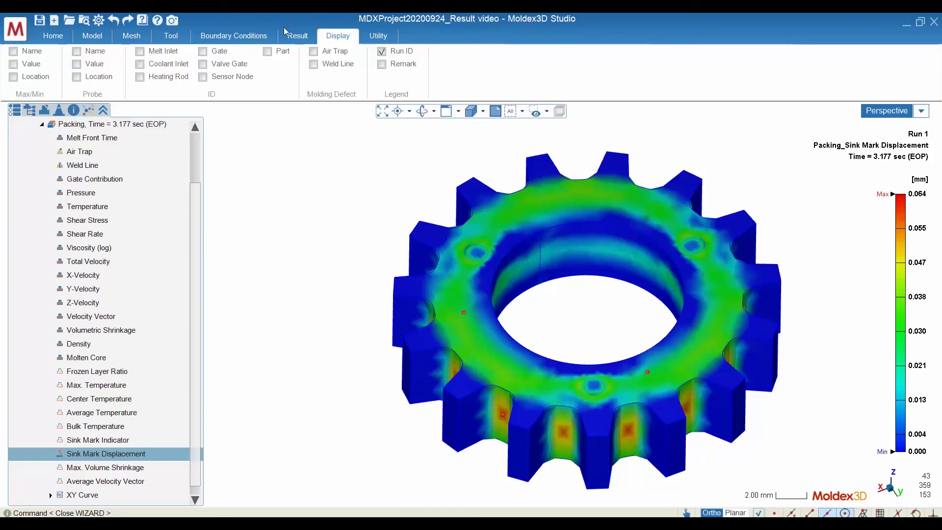
Step: Delete the three probe nodes from the gear, choosing Point (Probe Node) wherever the selection is ambiguous
left_click(296, 37)
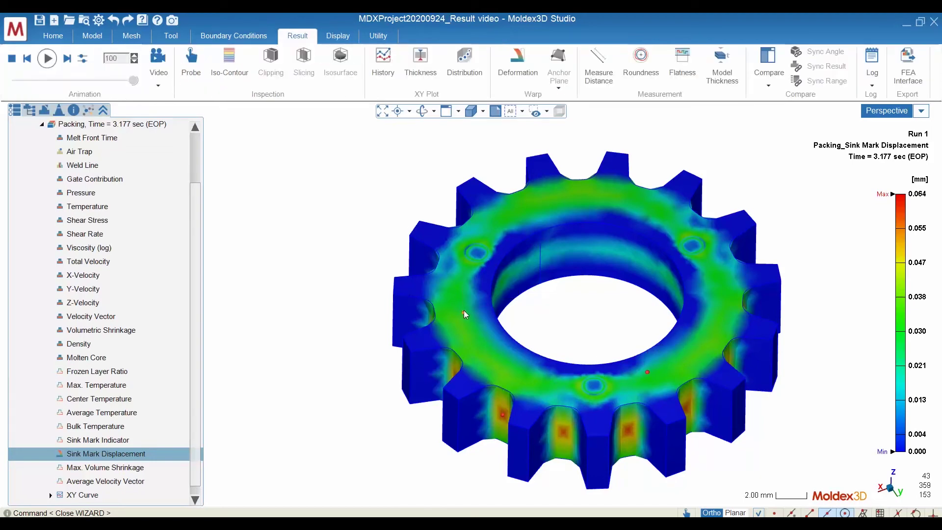
left_click(502, 416)
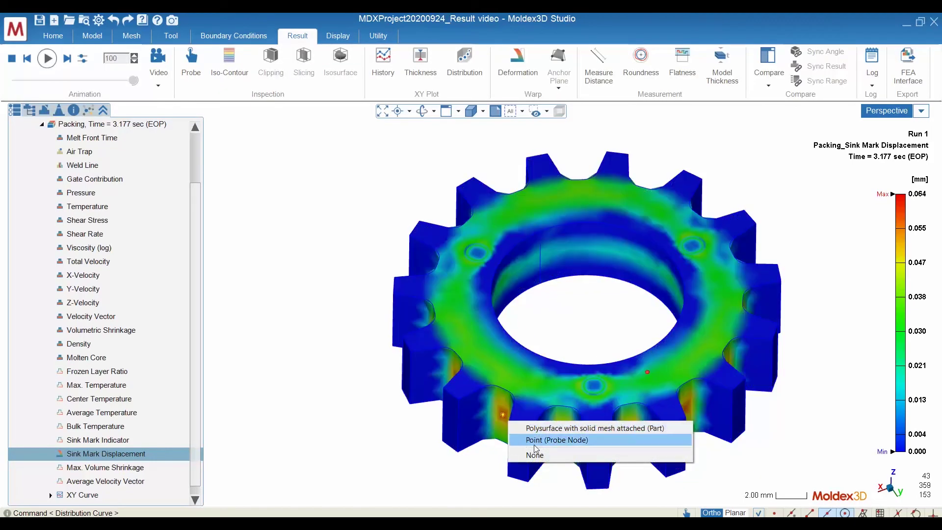
left_click(534, 445)
left_click(648, 372)
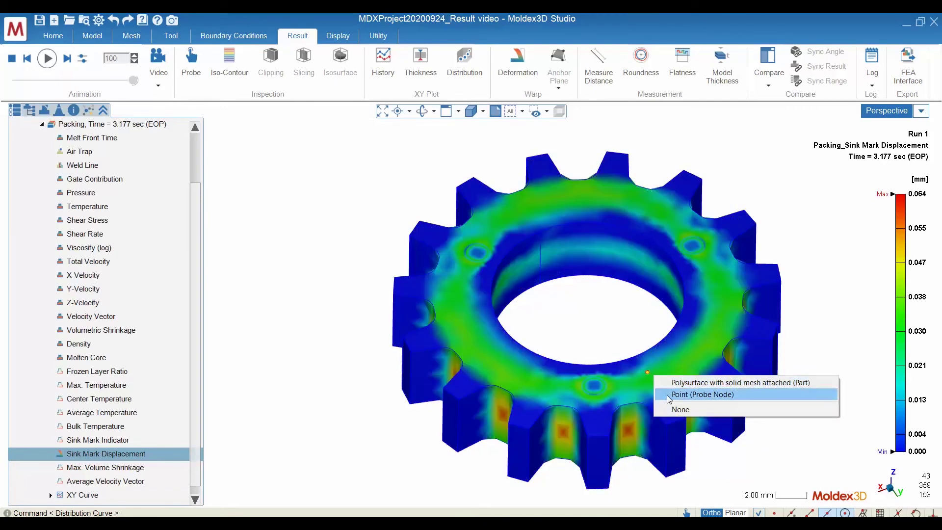
left_click(668, 395)
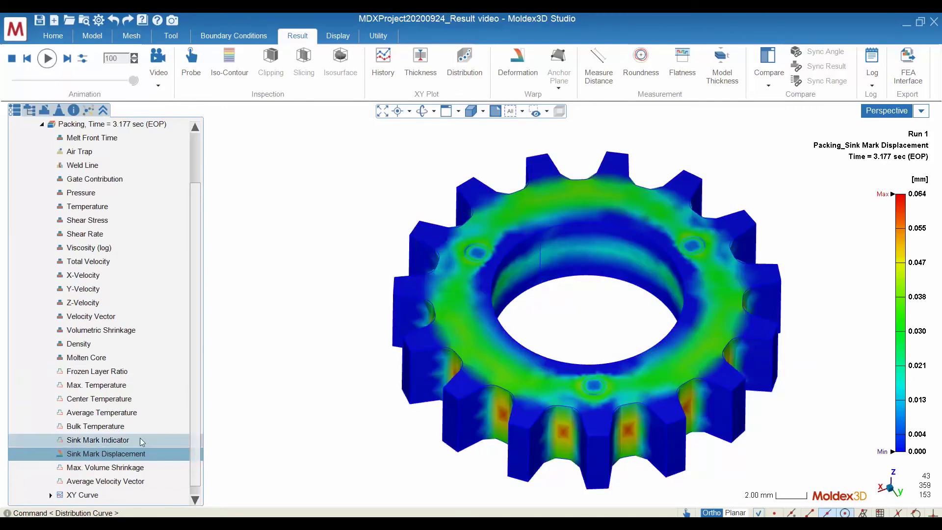
Step: Display the packing Melt Front Time result and plot the Sprue Pressure XY curve alongside it
left_click(98, 139)
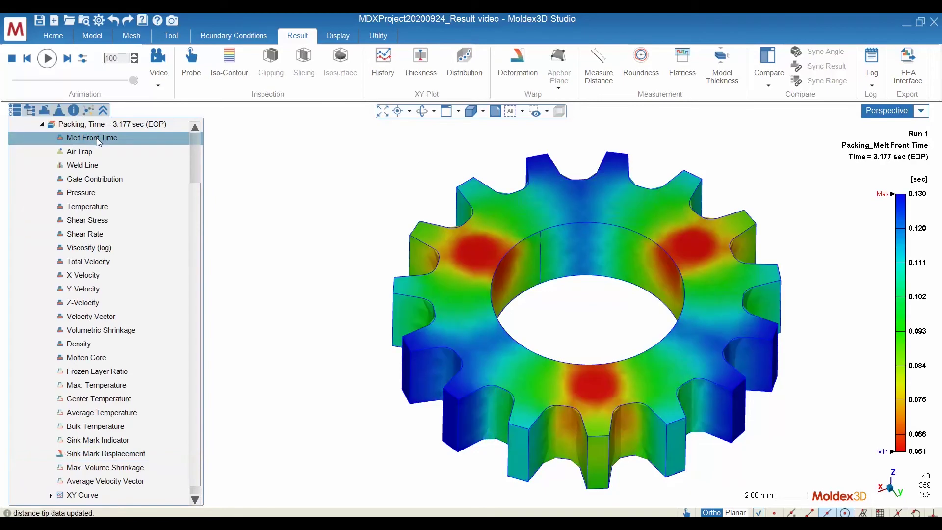
scroll(92, 312, "down", 2)
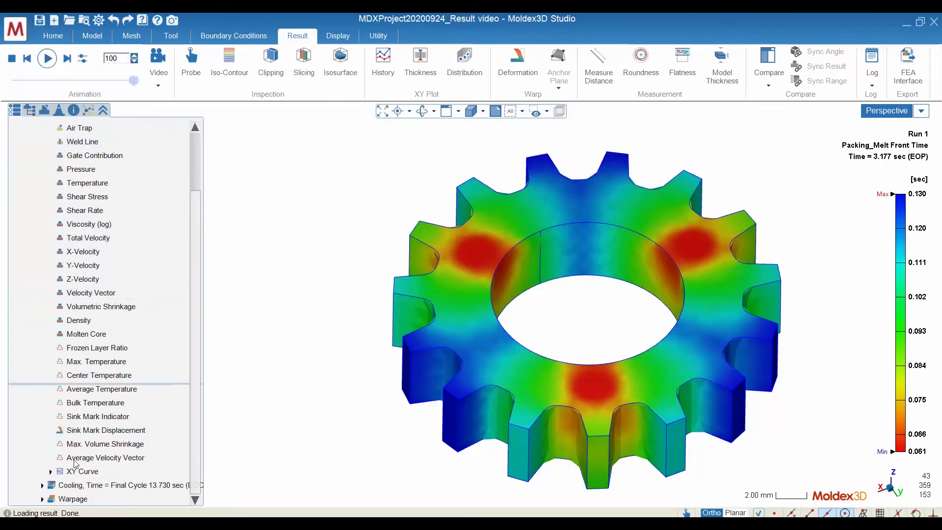
left_click(50, 472)
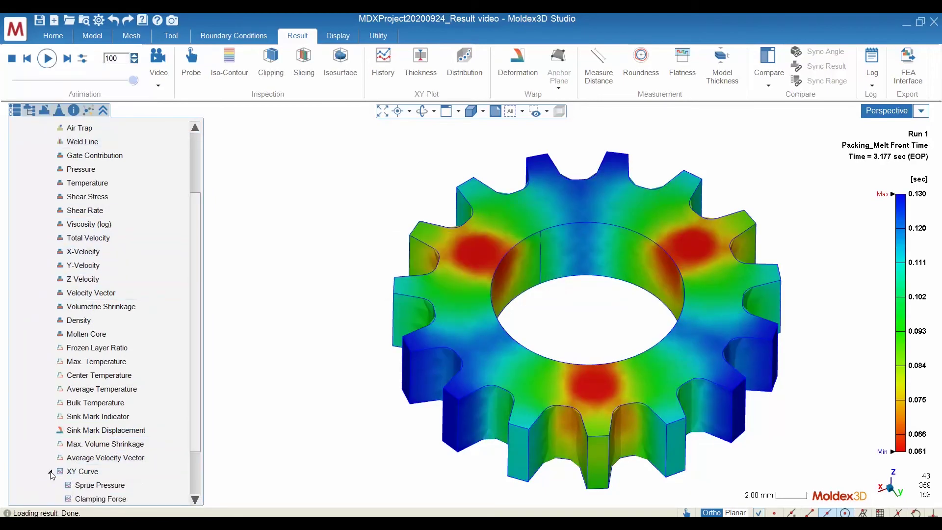
scroll(73, 441, "down", 2)
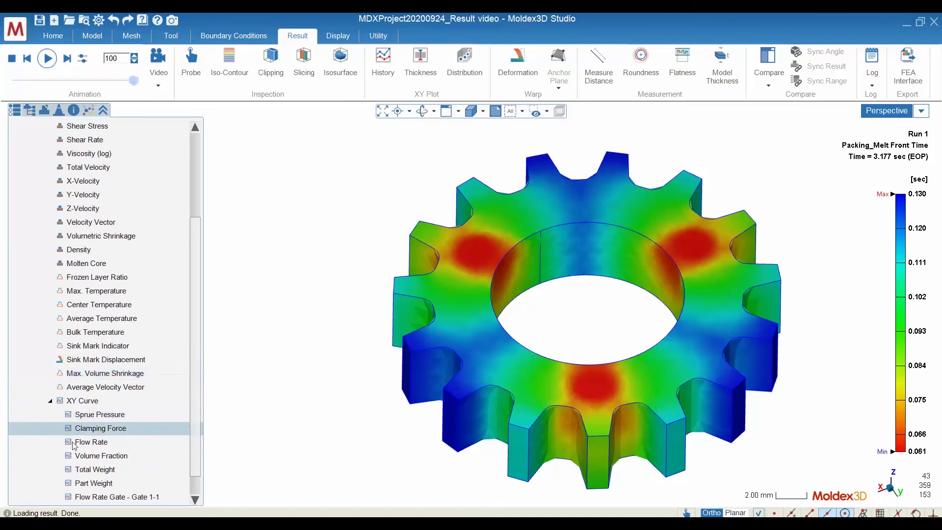
left_click(98, 415)
scroll(435, 216, "down", 2)
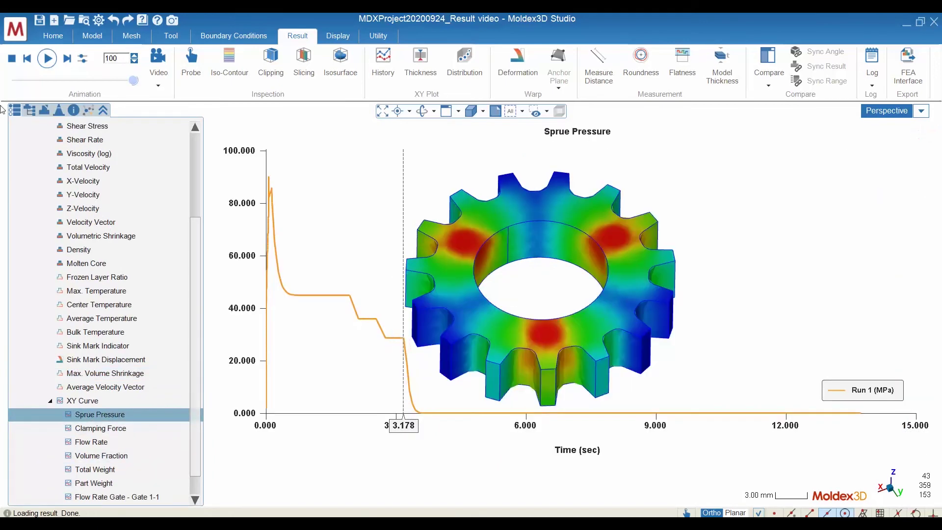
Step: Turn the Cold Runner group back on so the runners are displayed with the gear, and return to the result list
left_click(16, 112)
left_click(29, 111)
left_click(38, 126)
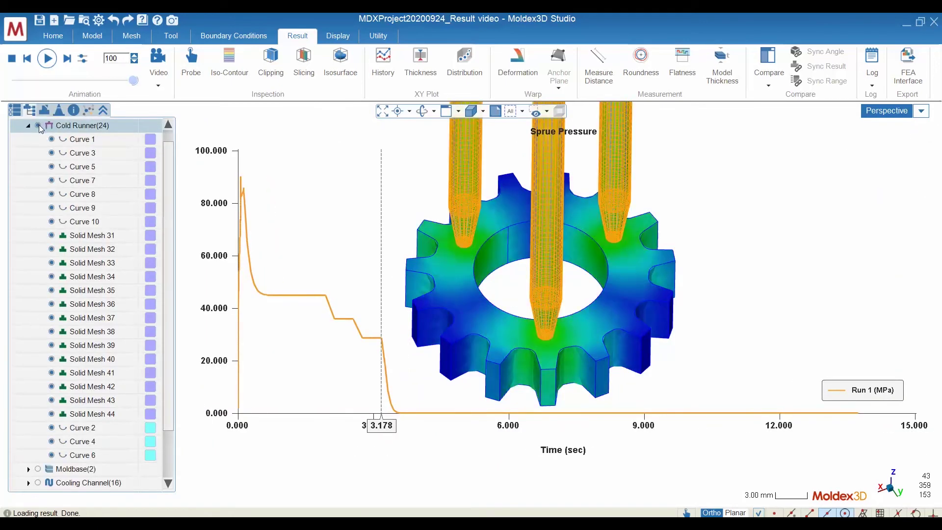
left_click(16, 110)
left_click(15, 109)
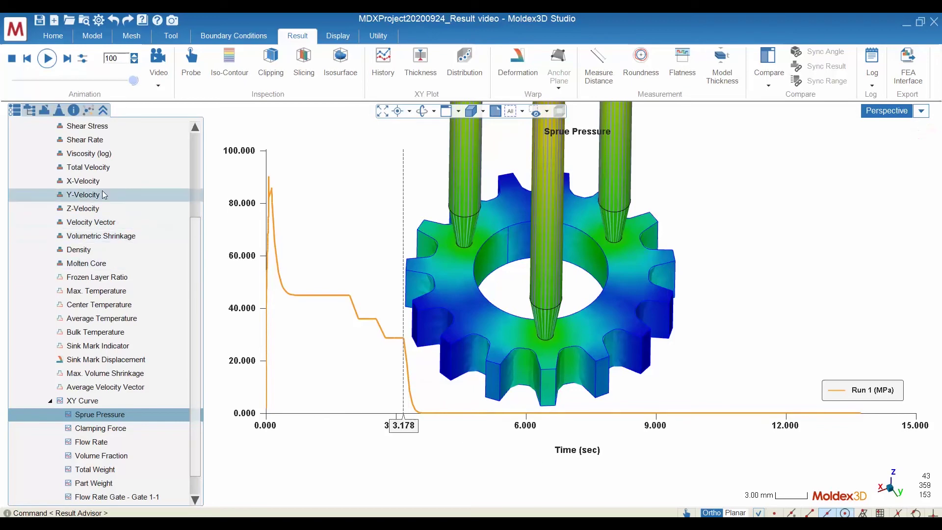
Step: Read the peak of the Sprue Pressure curve with a data label, compare the packing stages, and remove the label
scroll(101, 197, "up", 3)
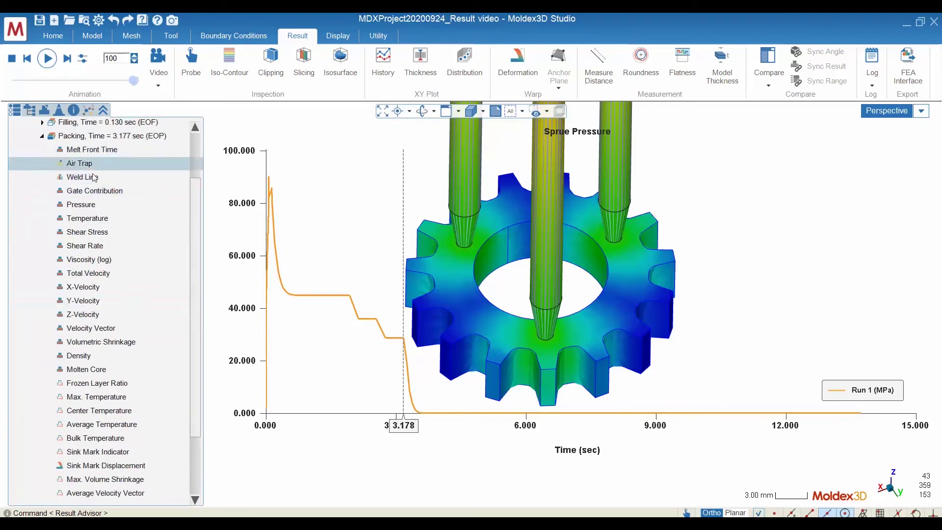
left_click(269, 176)
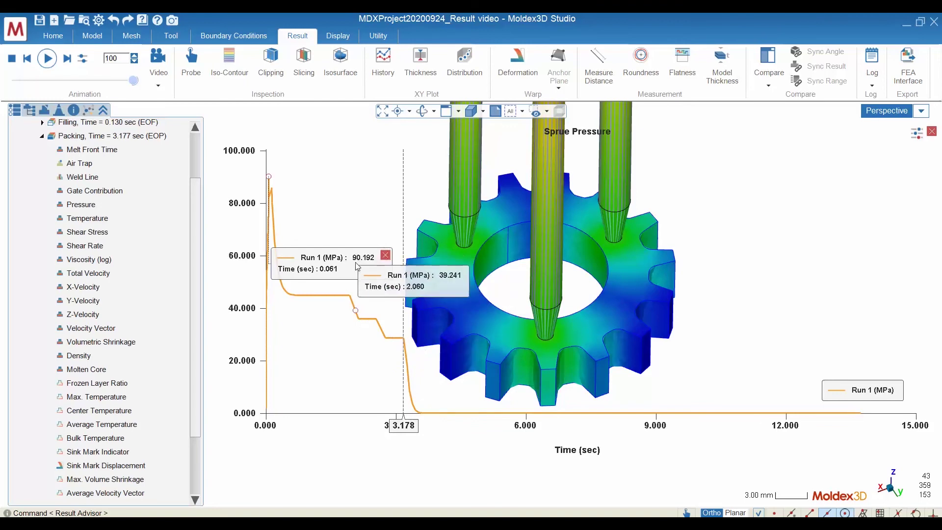
left_click(385, 255)
Step: Plot the packing Clamping Force XY curve and read the force and time at its peak
scroll(106, 402, "down", 3)
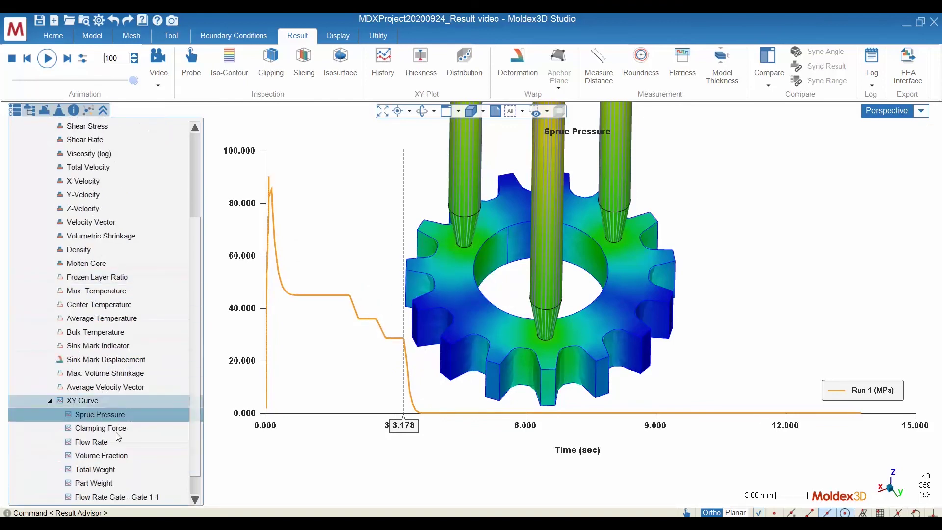
left_click(107, 429)
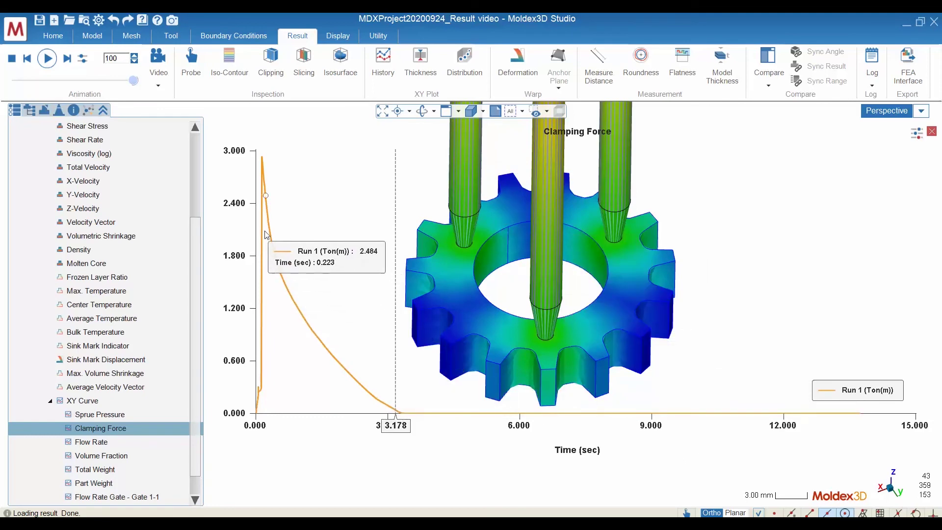
mouse_move(264, 156)
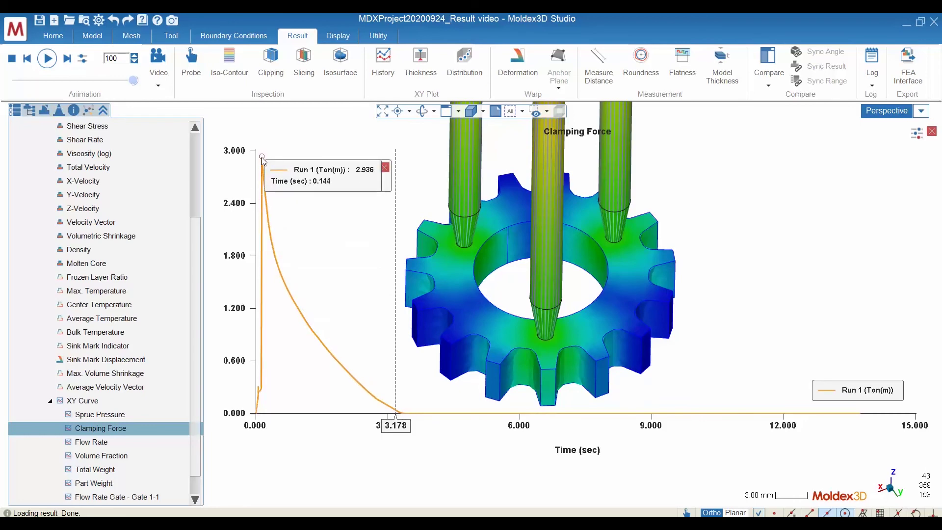
Step: Move the data label clear of the Clamping Force curve's peak and remove it from the plot
left_click_drag(314, 170, 314, 221)
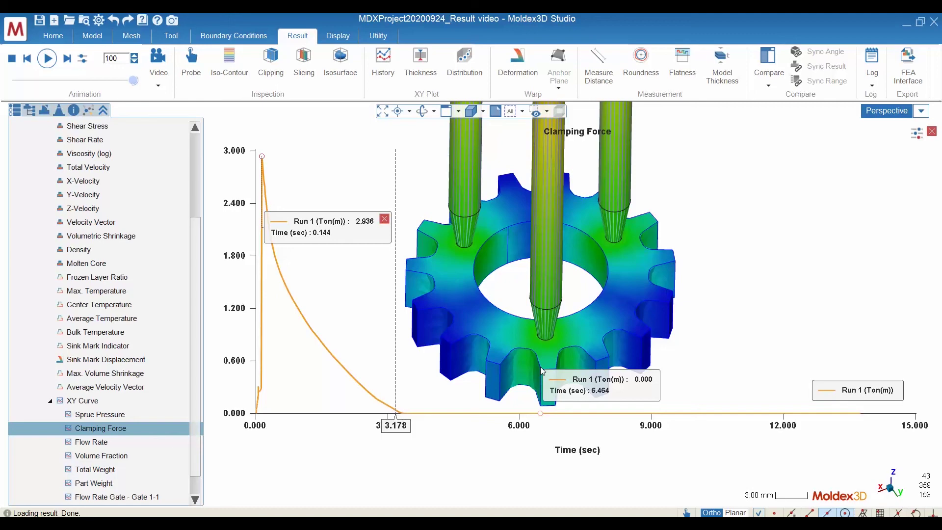
left_click(385, 219)
Step: Look through the remaining packing results and XY curves, and collapse the Packing result group
scroll(124, 388, "down", 2)
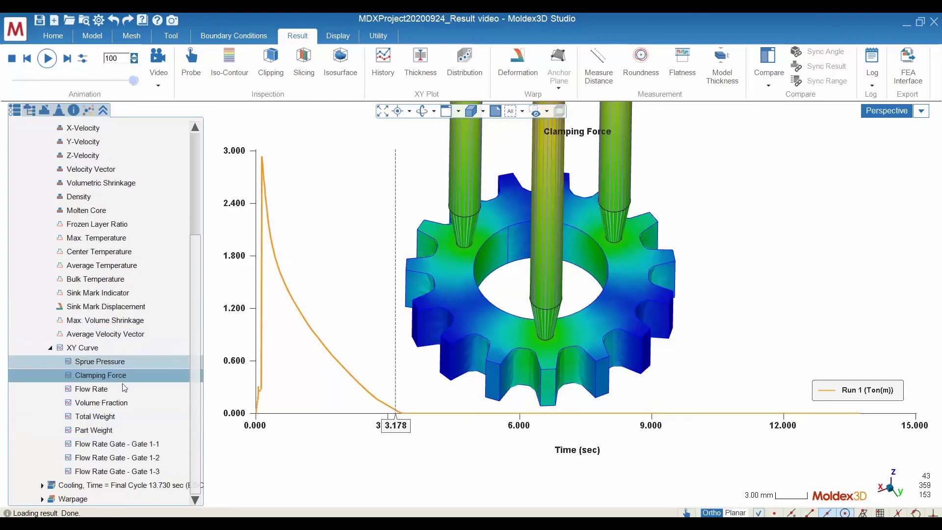
scroll(142, 409, "up", 5)
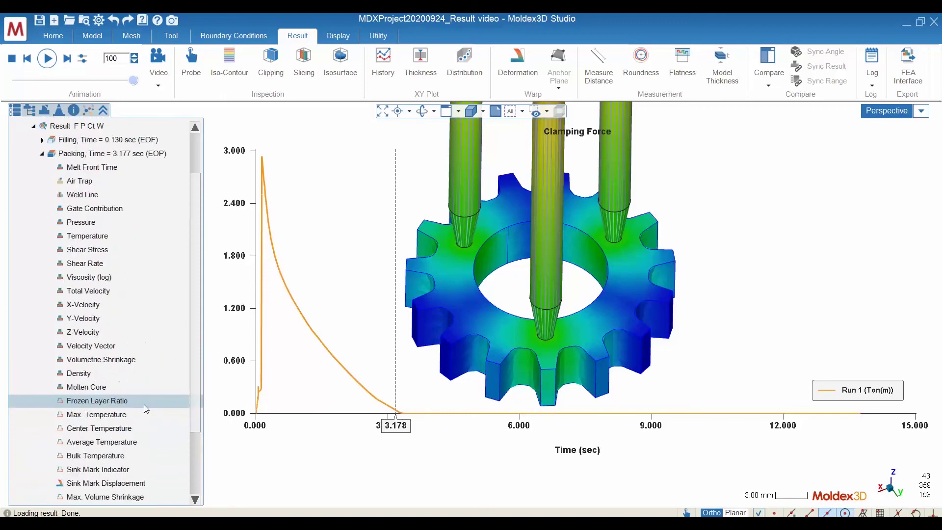
scroll(144, 402, "up", 2)
scroll(143, 403, "down", 6)
scroll(127, 390, "up", 5)
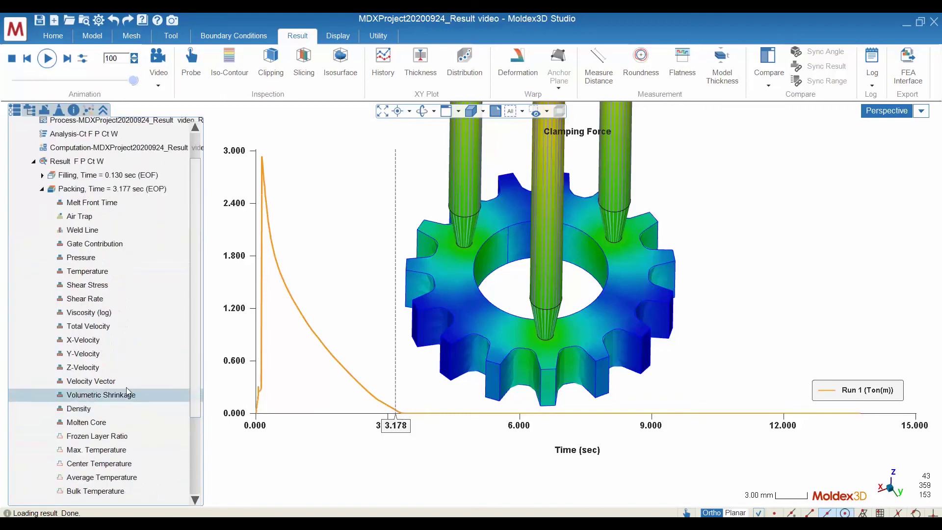
left_click(42, 189)
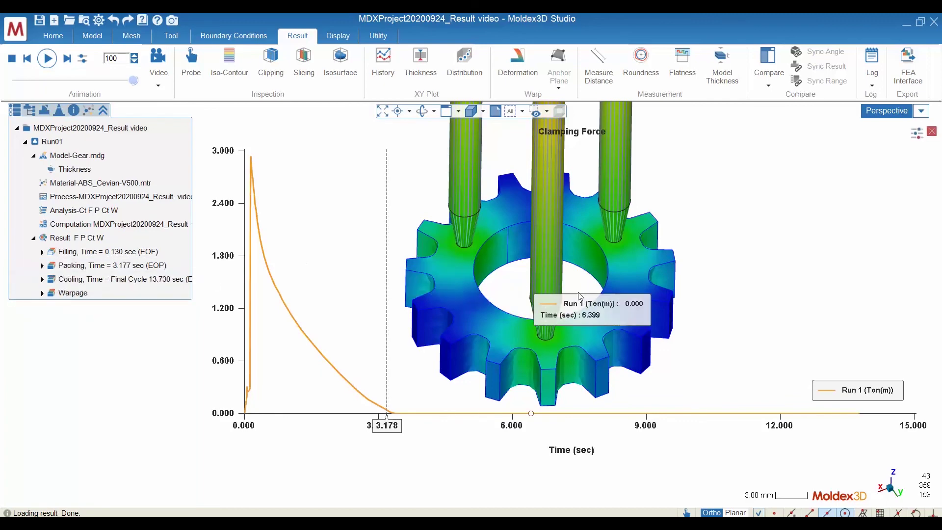
scroll(544, 333, "down", 3)
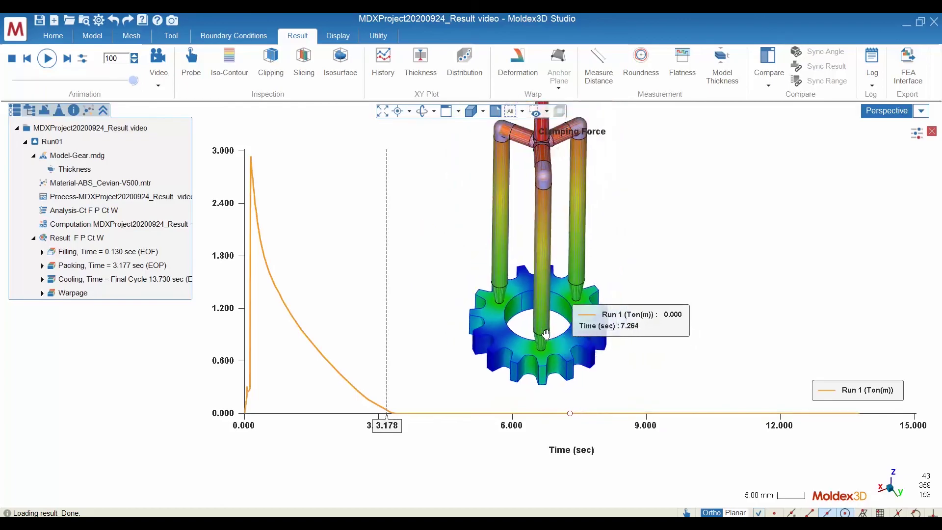